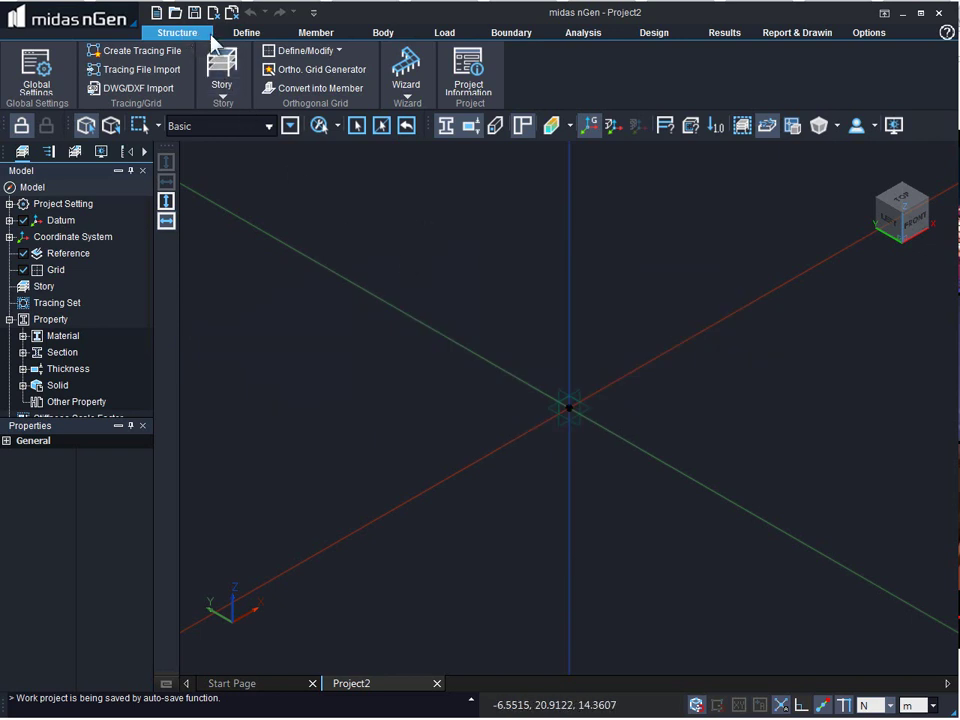
# Start defining an orthogonal grid and open its detailed grid set settings, checking the X, Y and level directions
pyautogui.click(336, 51)
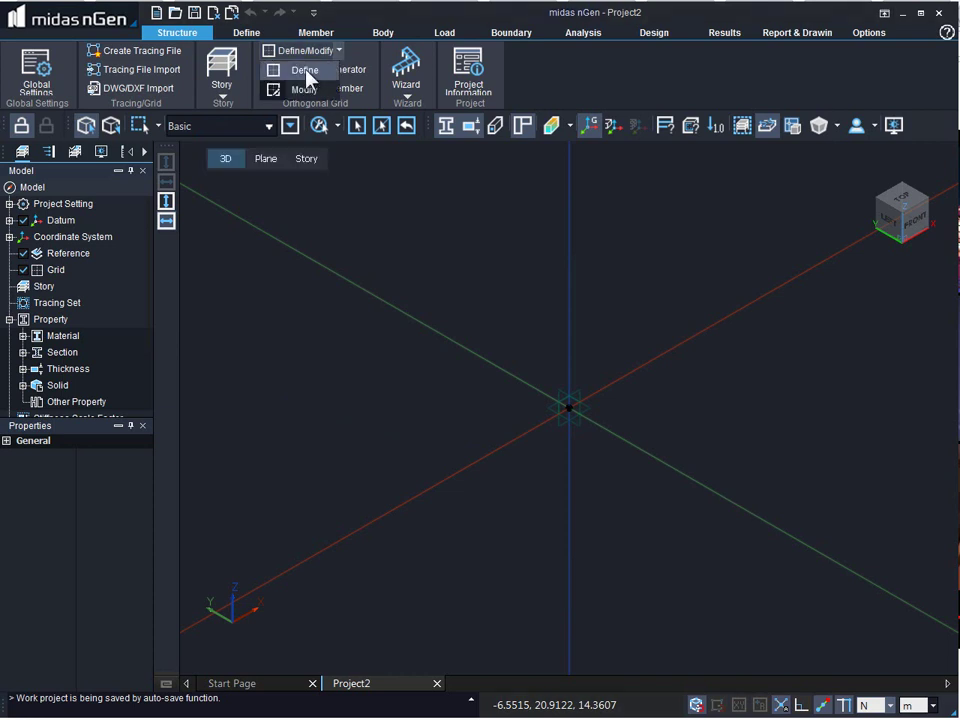
pyautogui.click(305, 71)
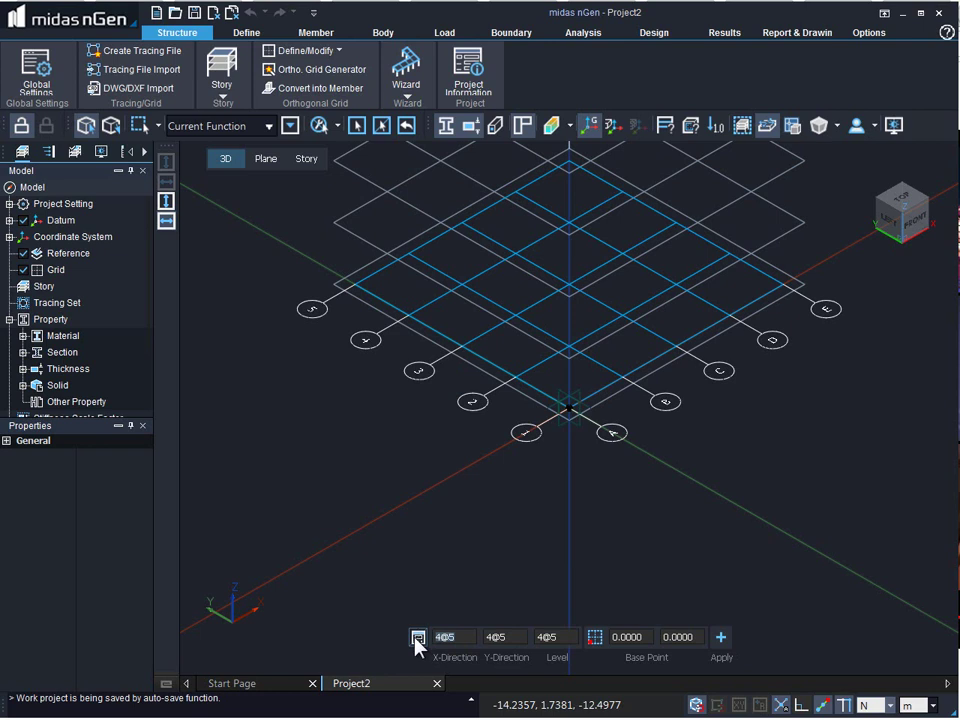
pyautogui.click(416, 640)
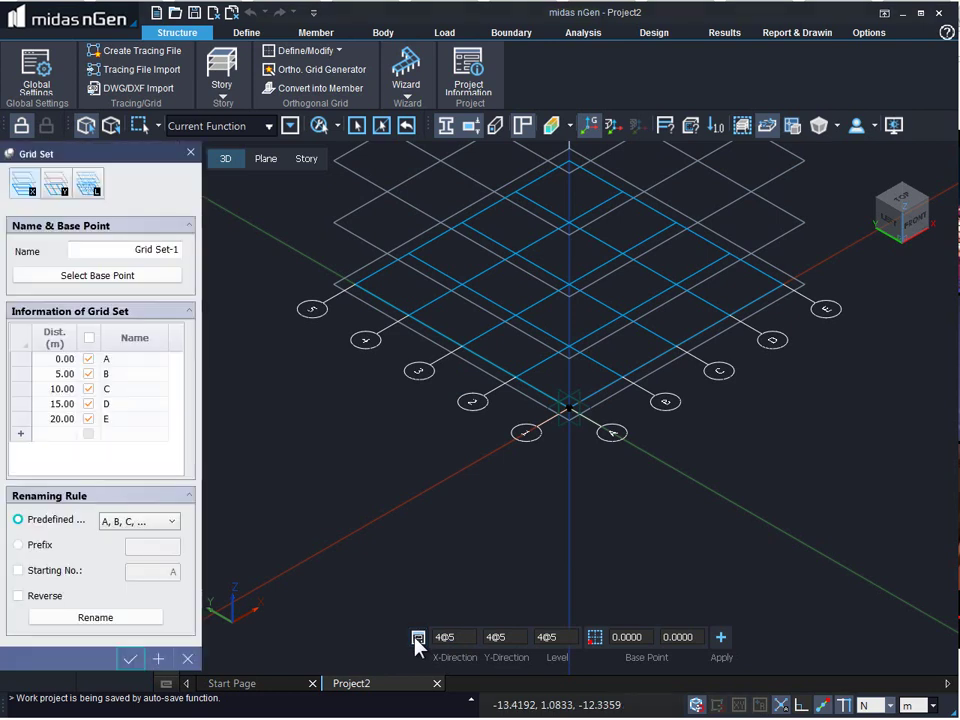
pyautogui.click(57, 187)
pyautogui.click(92, 190)
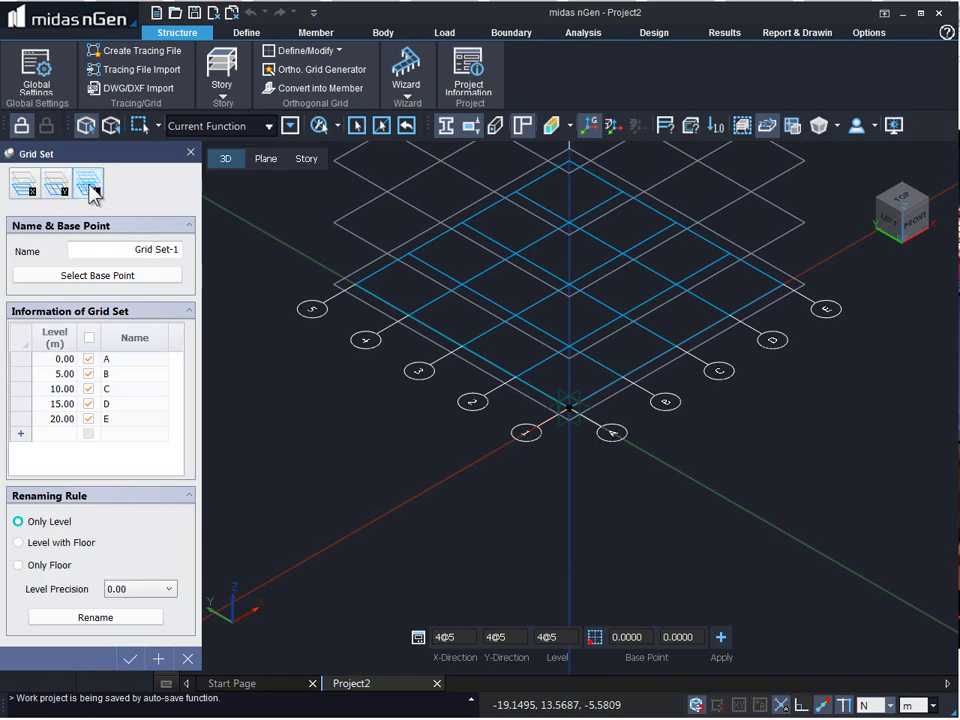
pyautogui.click(25, 187)
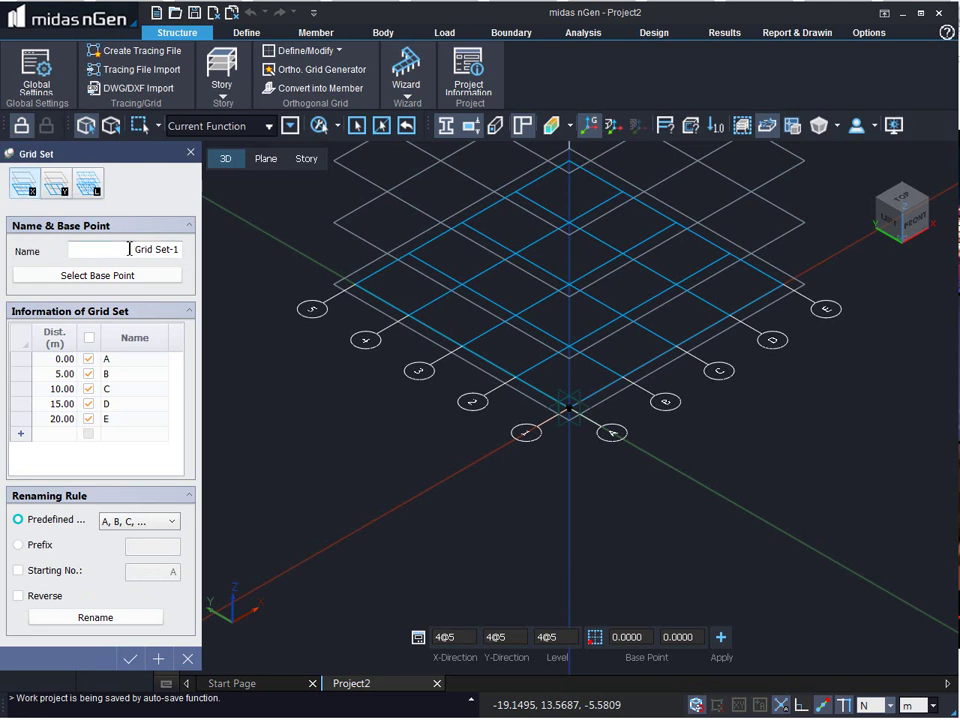
# Enter Grid Set-1 as the grid set's name and place its base point near the origin, at about 2.43, -0.24
pyautogui.moveTo(134, 250); pyautogui.dragTo(179, 256)
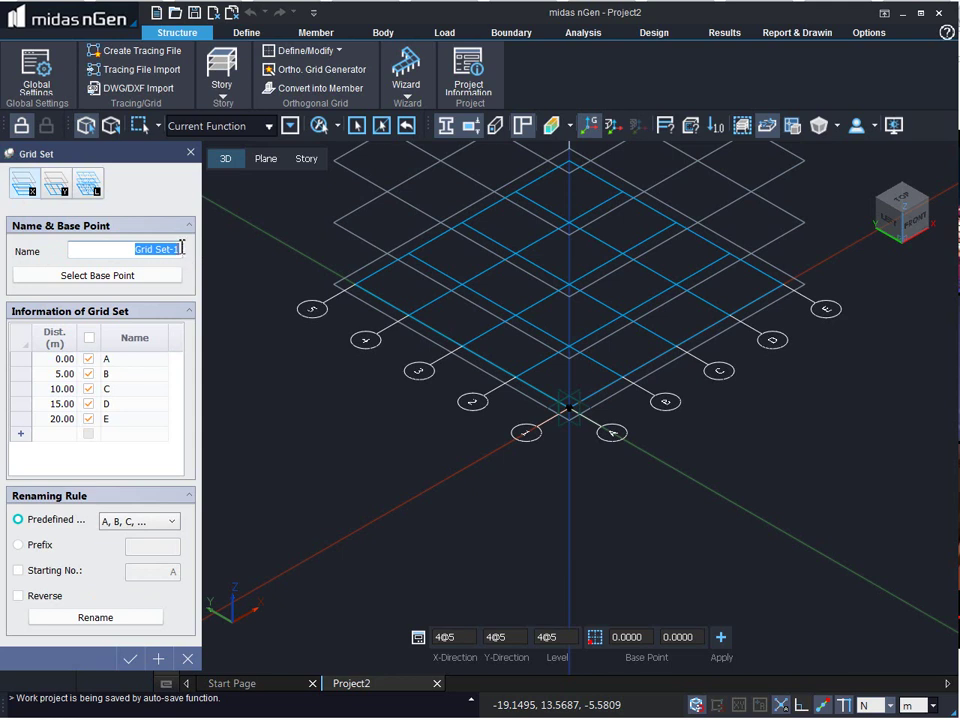
pyautogui.click(182, 247)
pyautogui.press('BackSpace')
pyautogui.press('BackSpace')
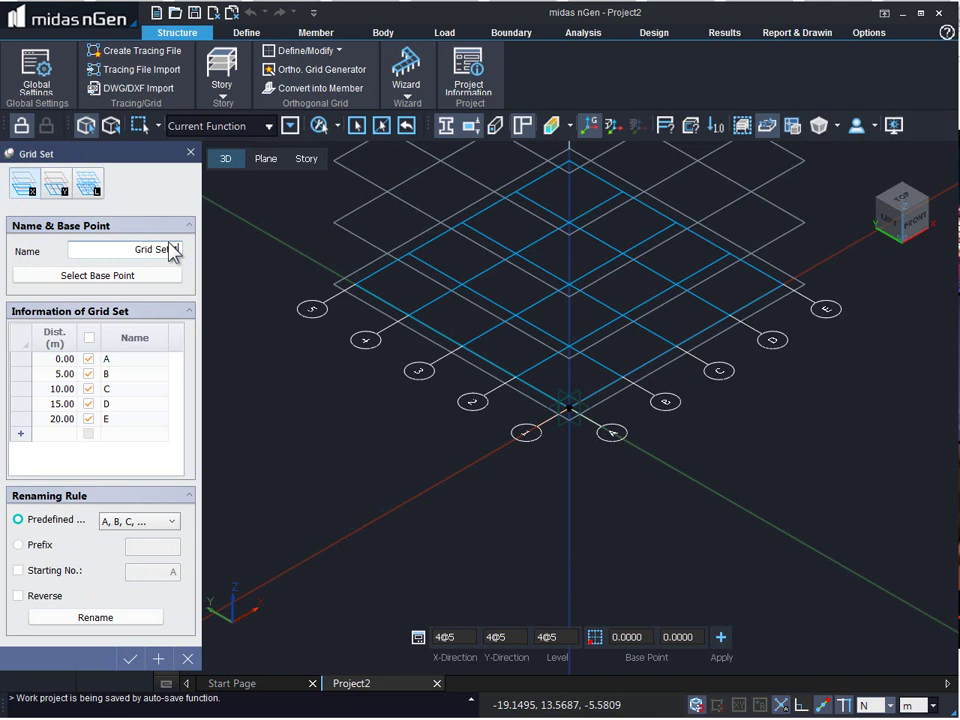
pyautogui.write('-1')
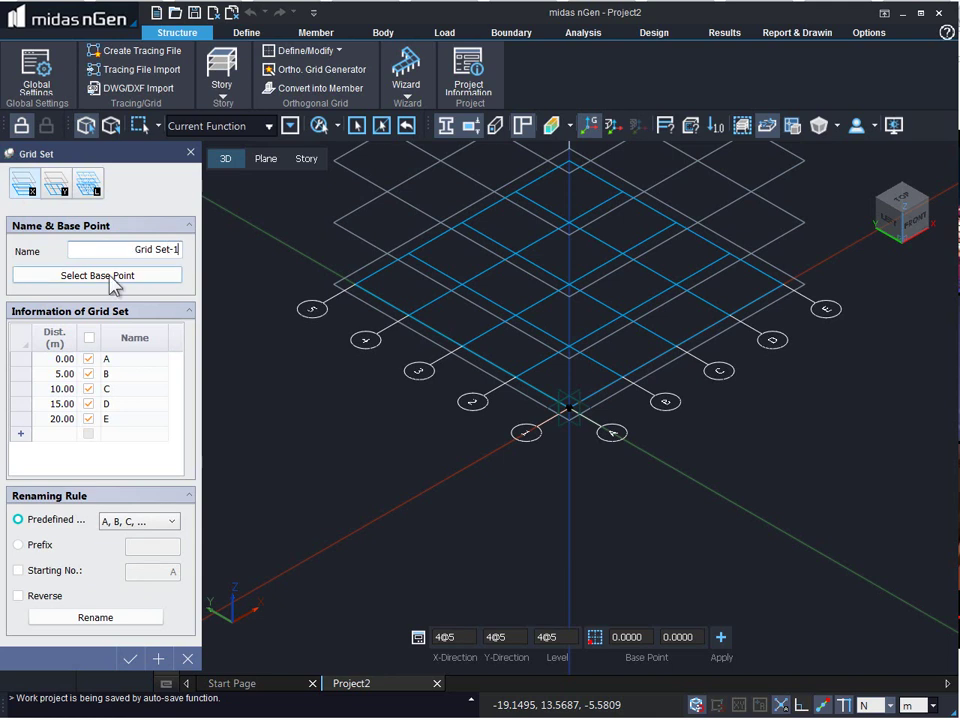
pyautogui.click(111, 279)
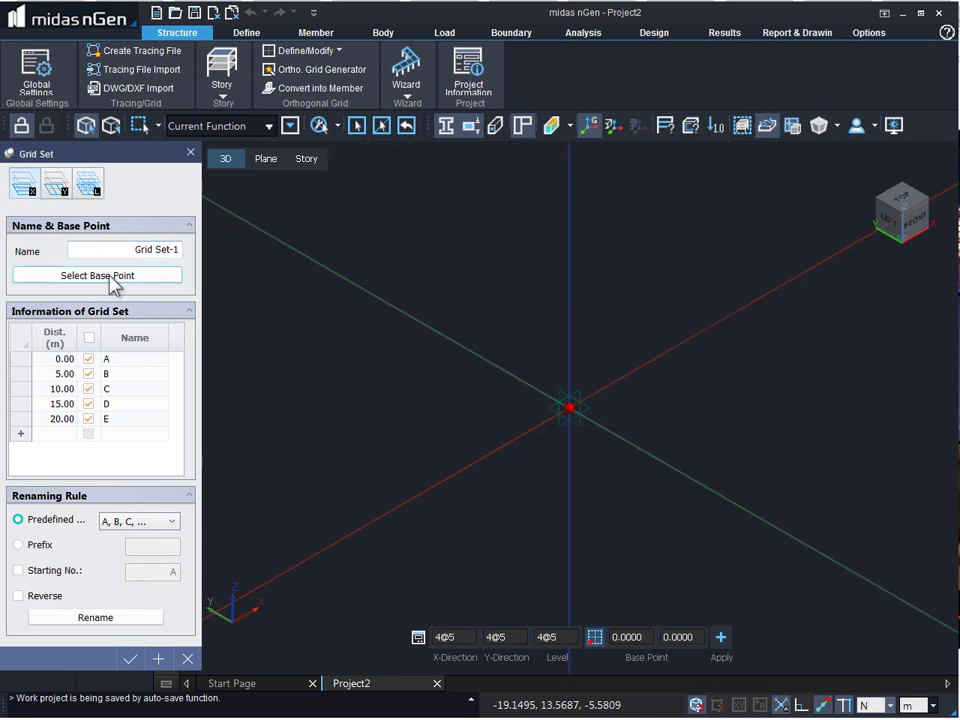
pyautogui.click(598, 394)
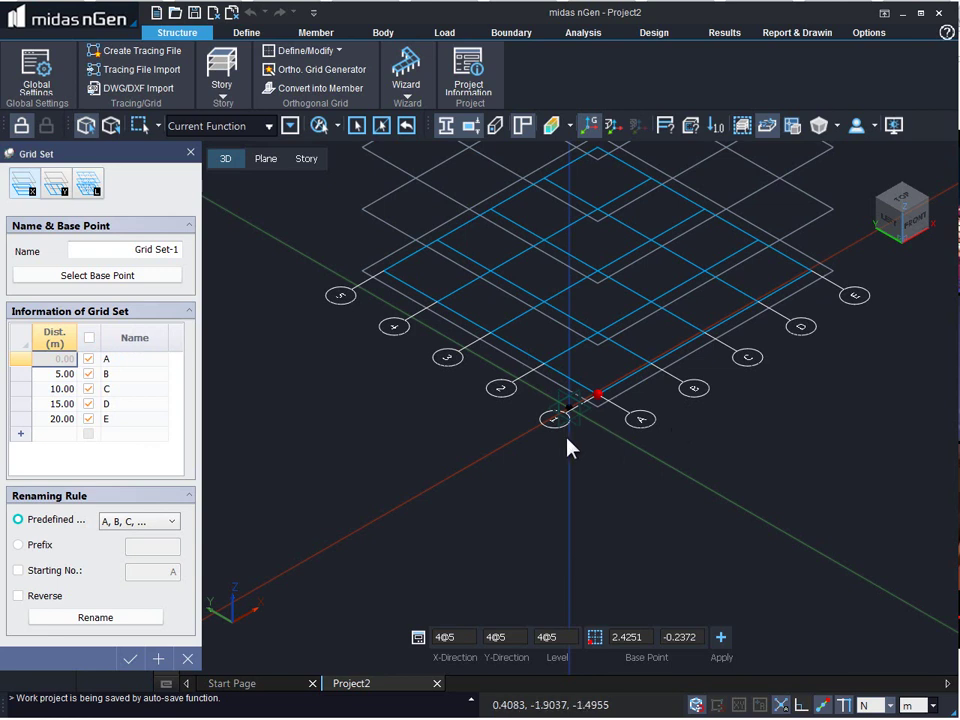
# Rename the X-direction grid lines at 10 m and 15 m as B2 and B3
pyautogui.doubleClick(117, 389)
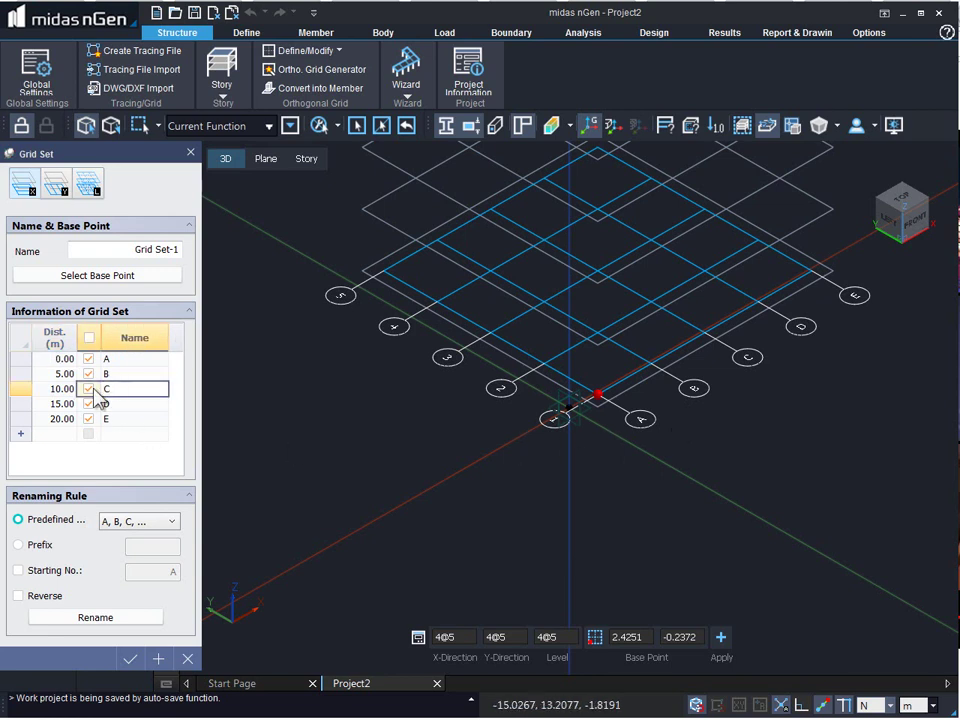
pyautogui.press('BackSpace')
pyautogui.write('B2')
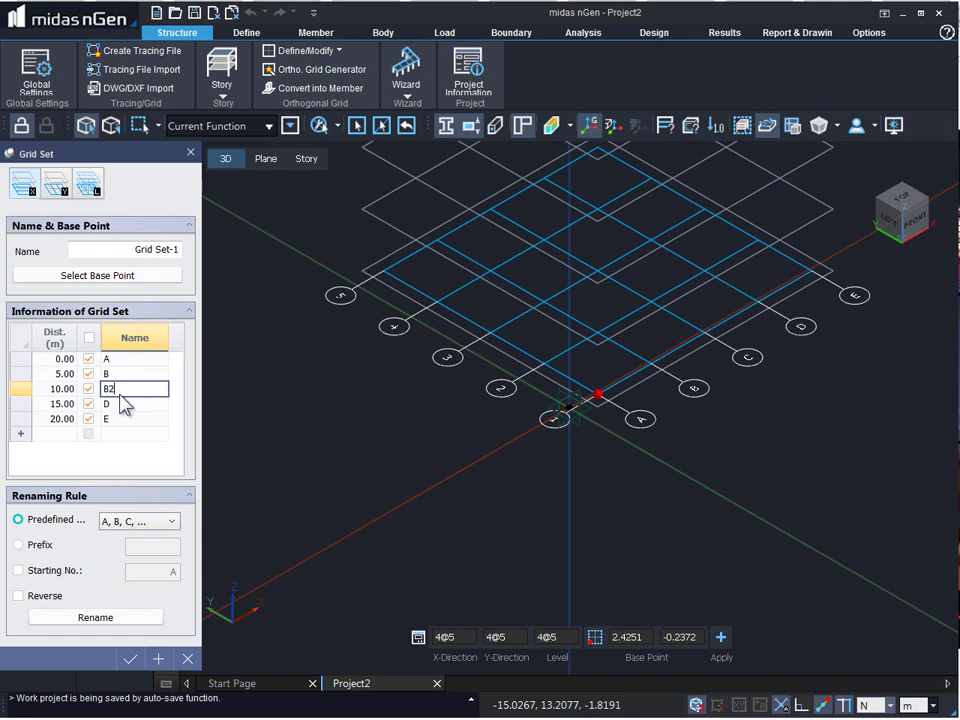
pyautogui.click(121, 407)
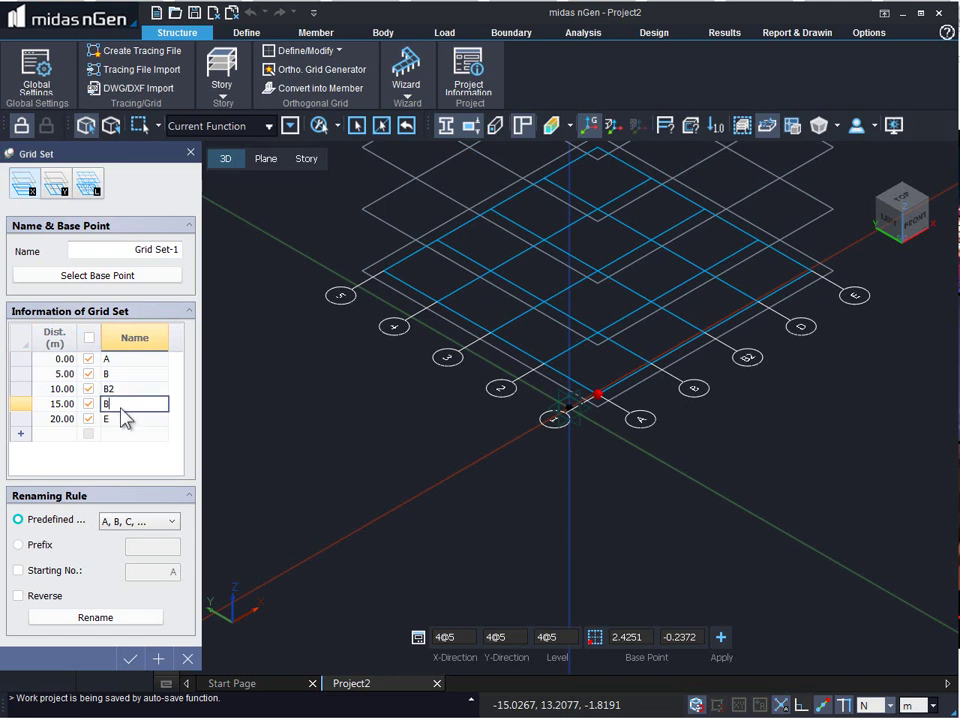
pyautogui.click(124, 419)
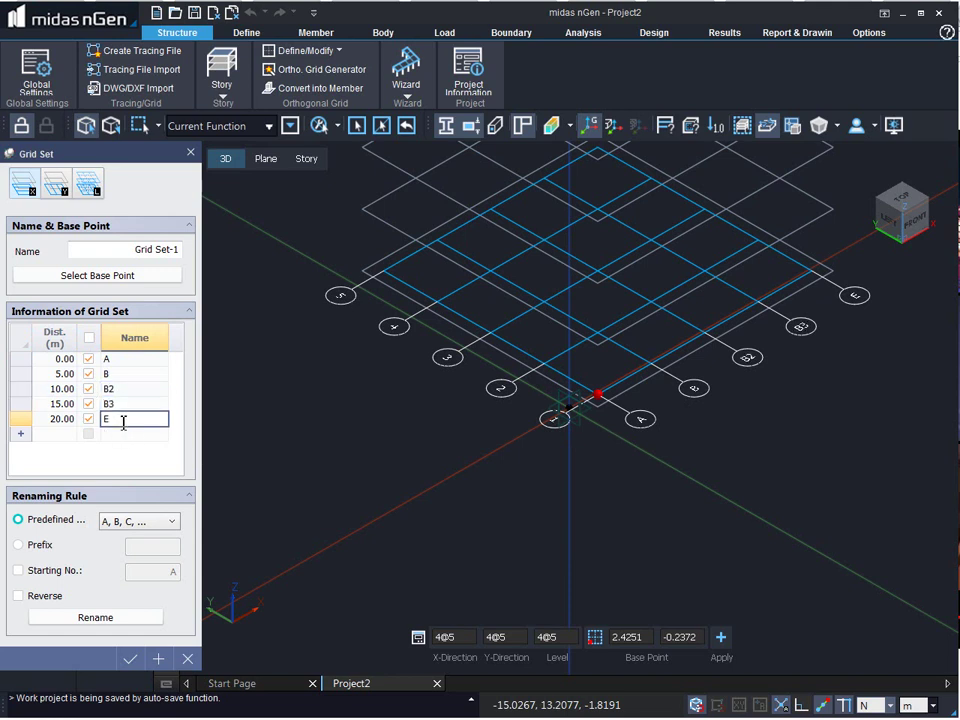
pyautogui.moveTo(765, 343); pyautogui.dragTo(750, 391, button='middle')
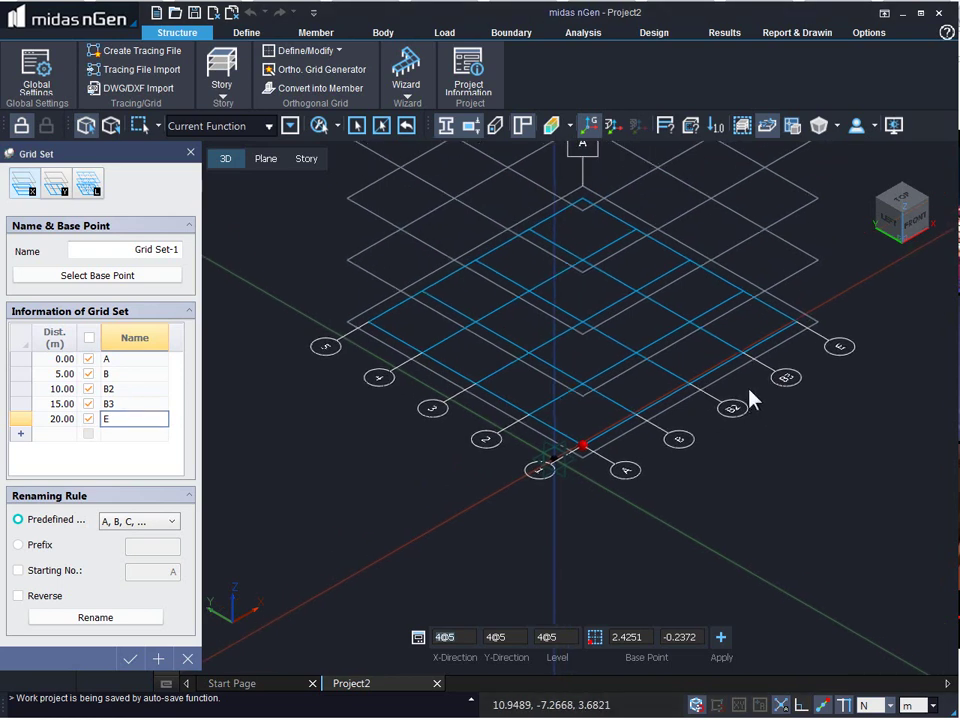
pyautogui.scroll(3, 750, 397)
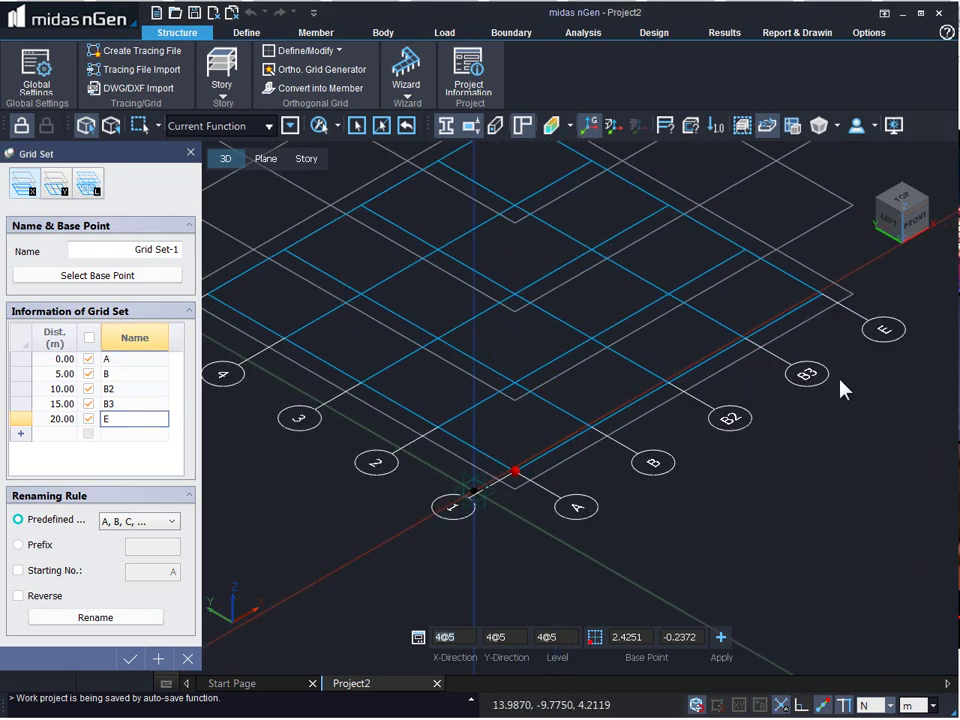
# Turn off X-direction grid lines B and B2, and turn both back on
pyautogui.click(88, 373)
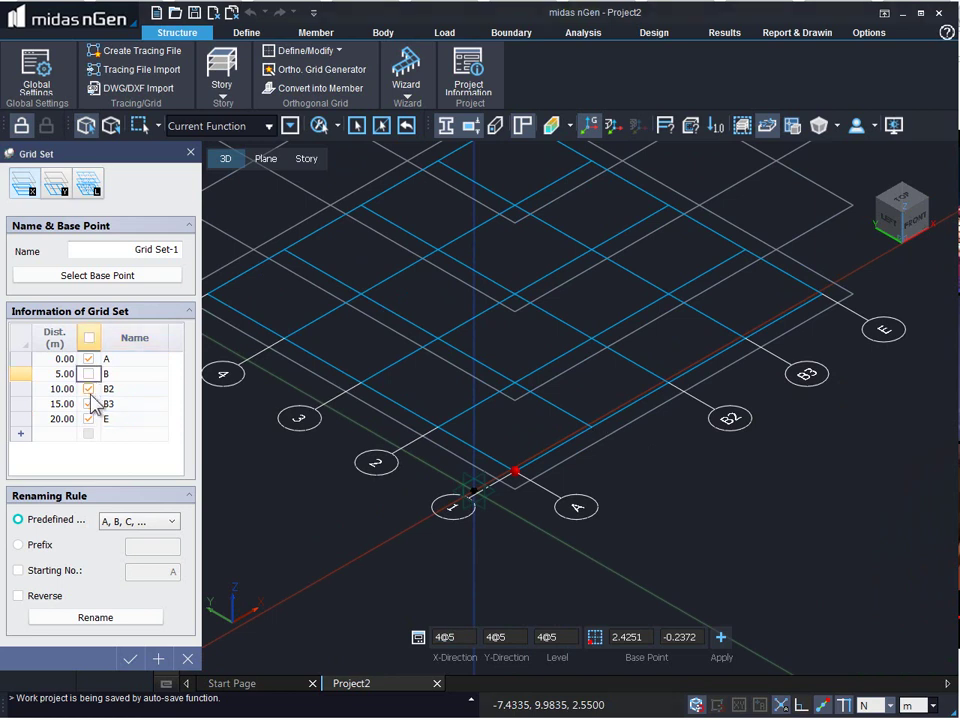
pyautogui.click(88, 388)
pyautogui.click(88, 391)
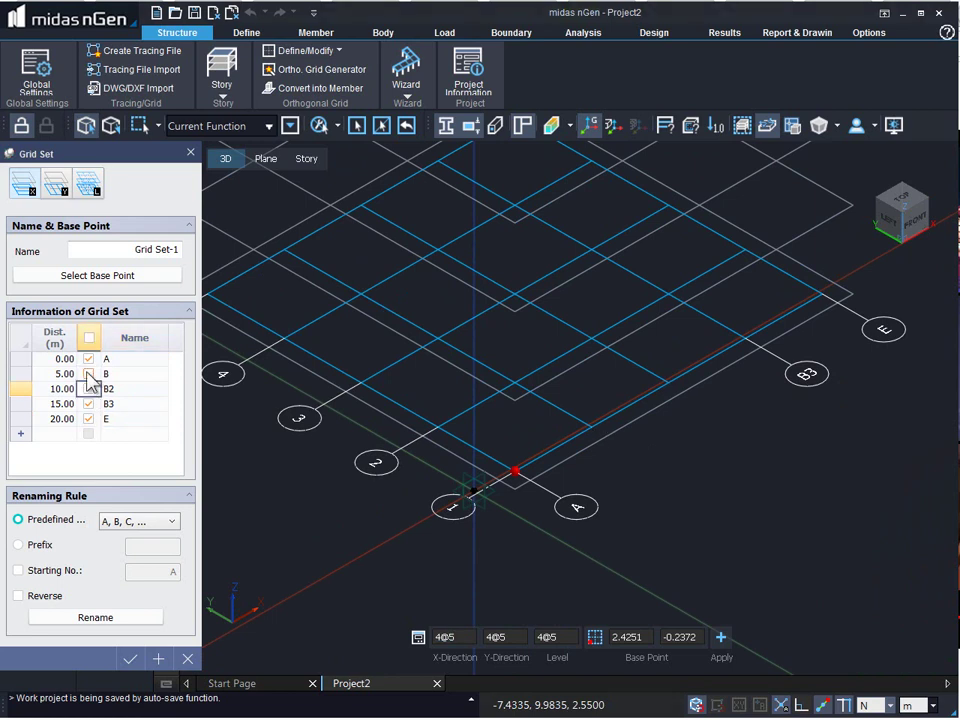
pyautogui.click(87, 373)
pyautogui.click(92, 389)
pyautogui.click(90, 389)
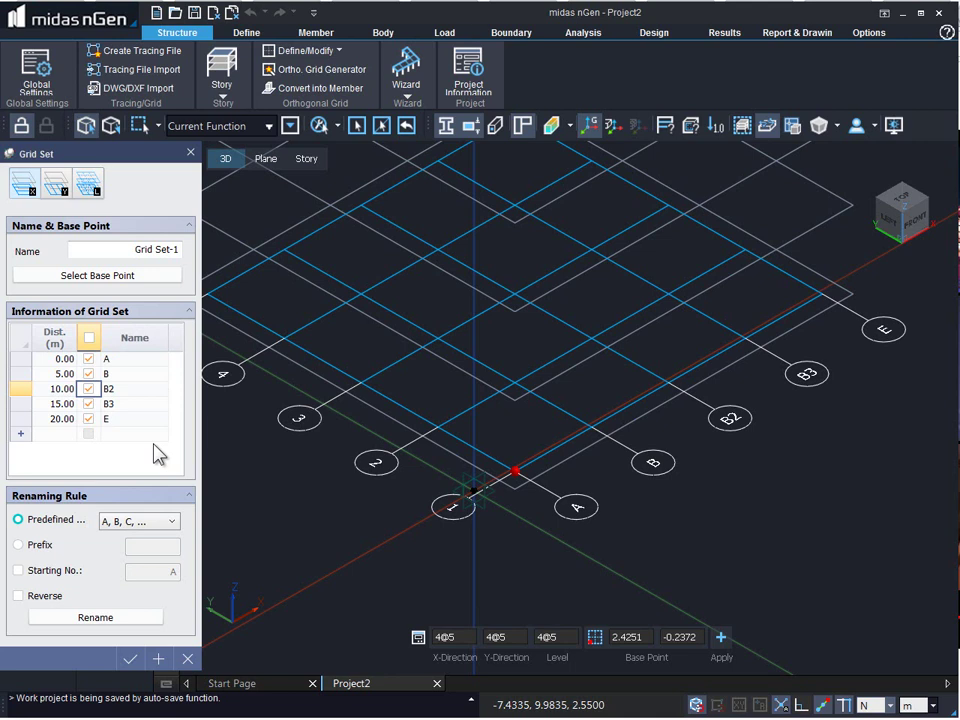
# Rename the X-direction grid lines with the predefined A, B, C rule, starting from B
pyautogui.click(147, 527)
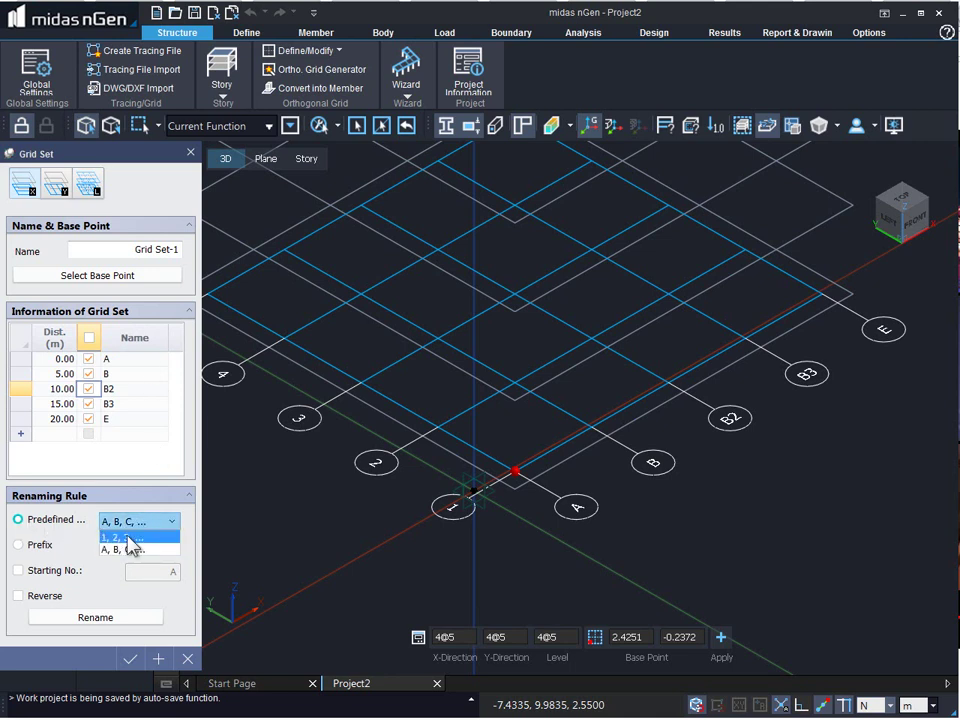
pyautogui.click(130, 549)
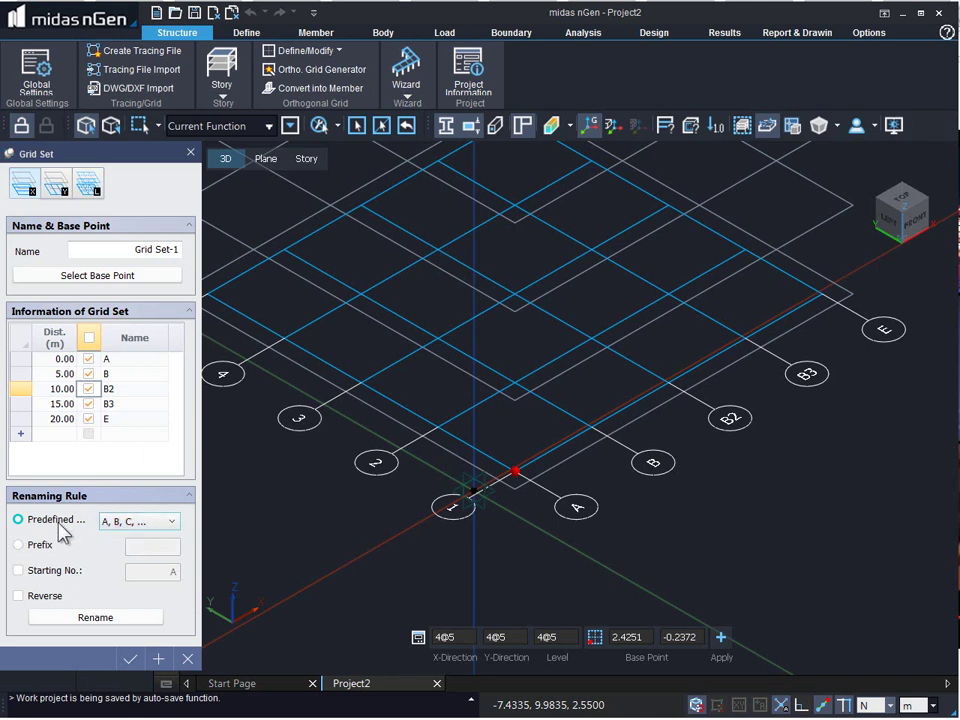
pyautogui.click(20, 571)
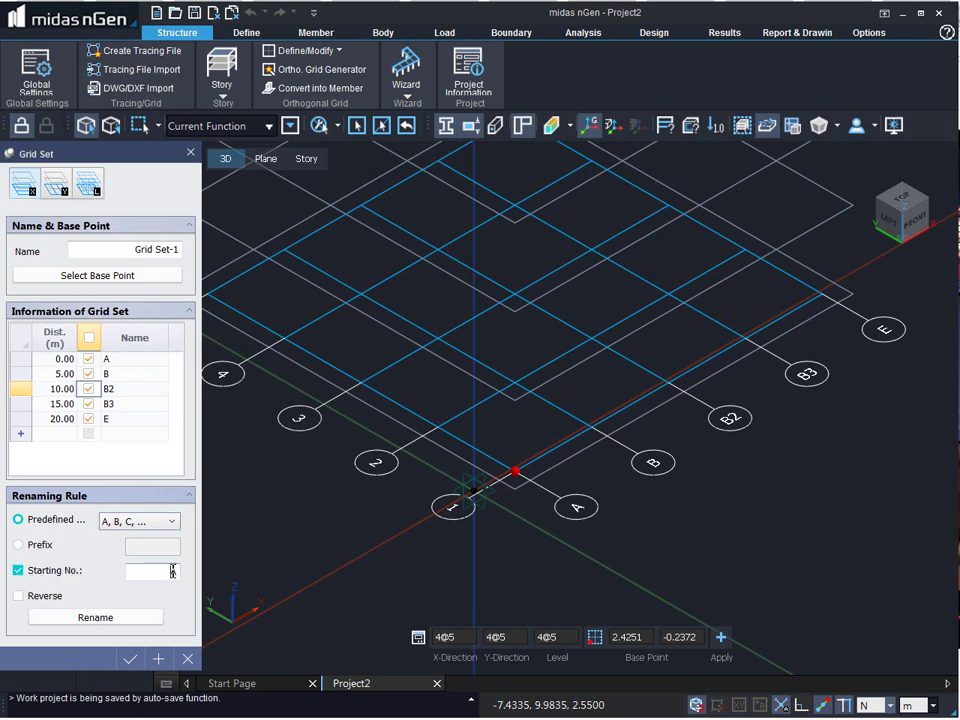
pyautogui.click(172, 571)
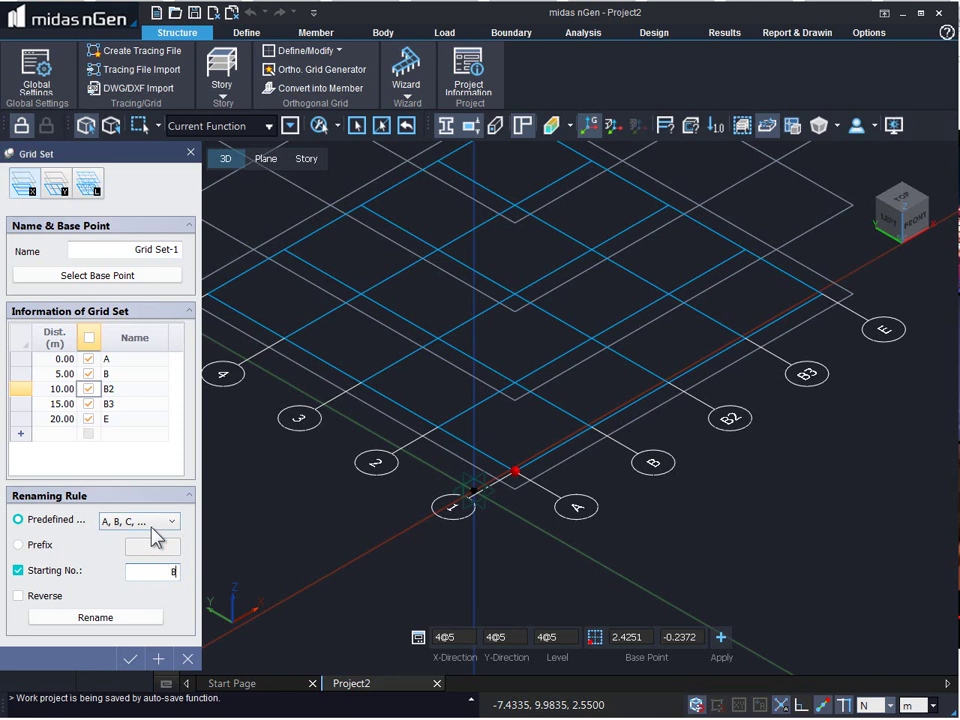
pyautogui.click(129, 618)
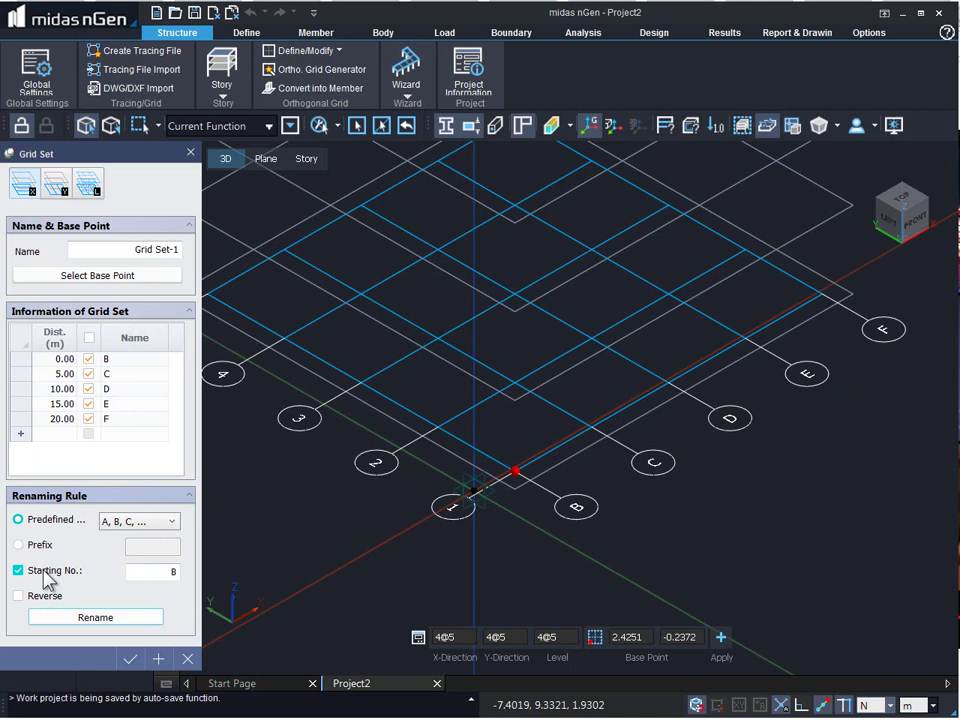
# Disable the custom starting number and rename the X-direction grid lines with the predefined 1, 2, 3 rule
pyautogui.click(45, 572)
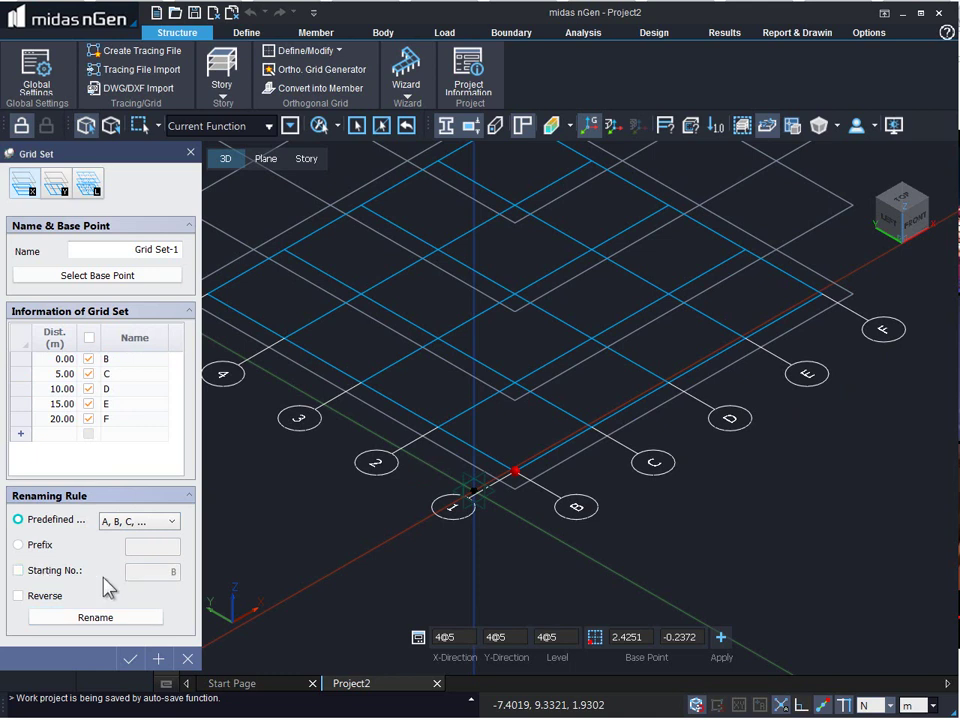
pyautogui.click(145, 522)
pyautogui.click(146, 545)
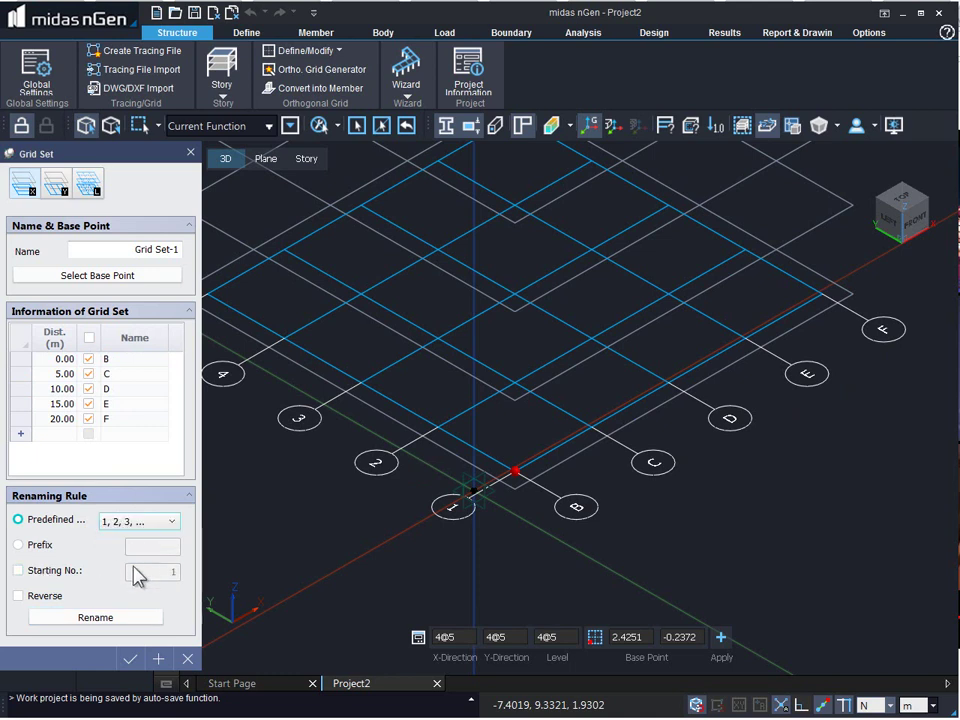
pyautogui.click(112, 624)
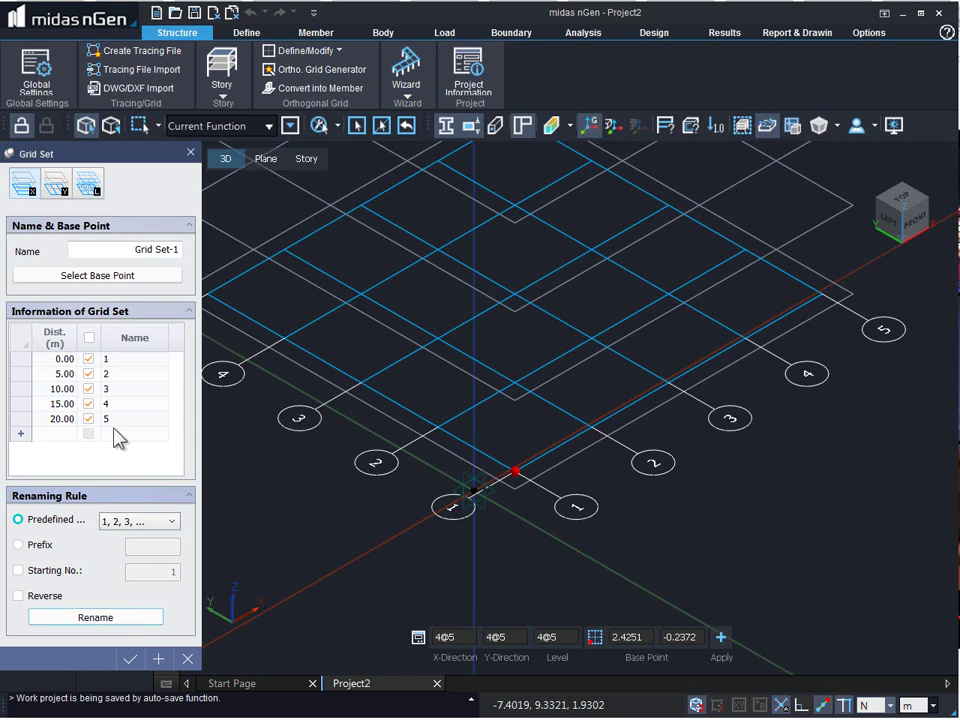
# Rename the X-direction grid lines with the prefix X, numbered in reverse order
pyautogui.click(41, 546)
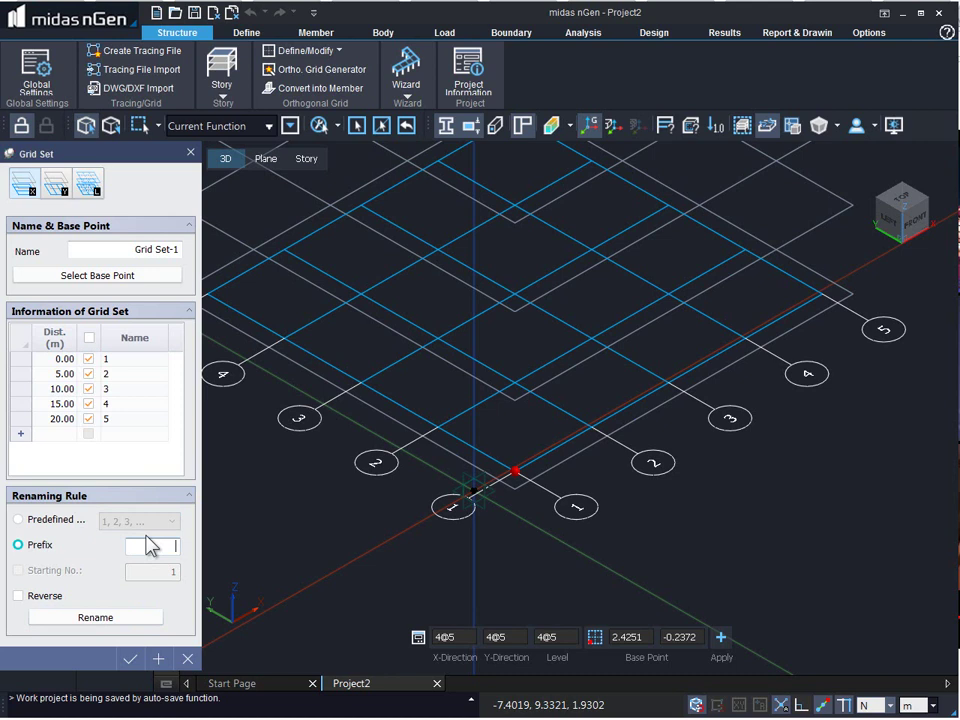
pyautogui.write('X')
pyautogui.click(98, 619)
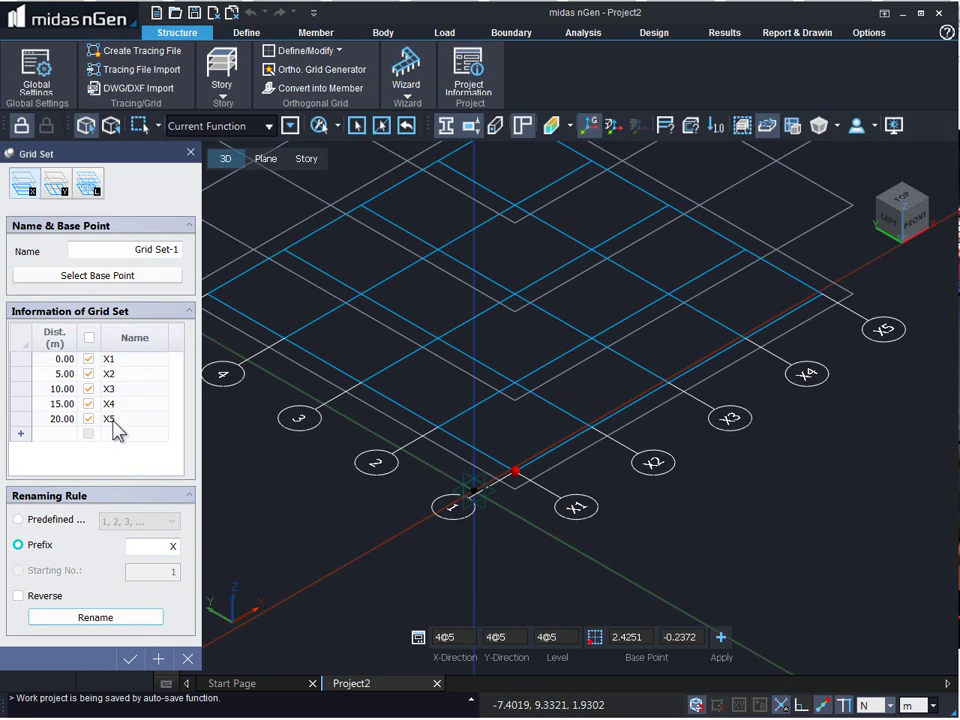
pyautogui.click(43, 600)
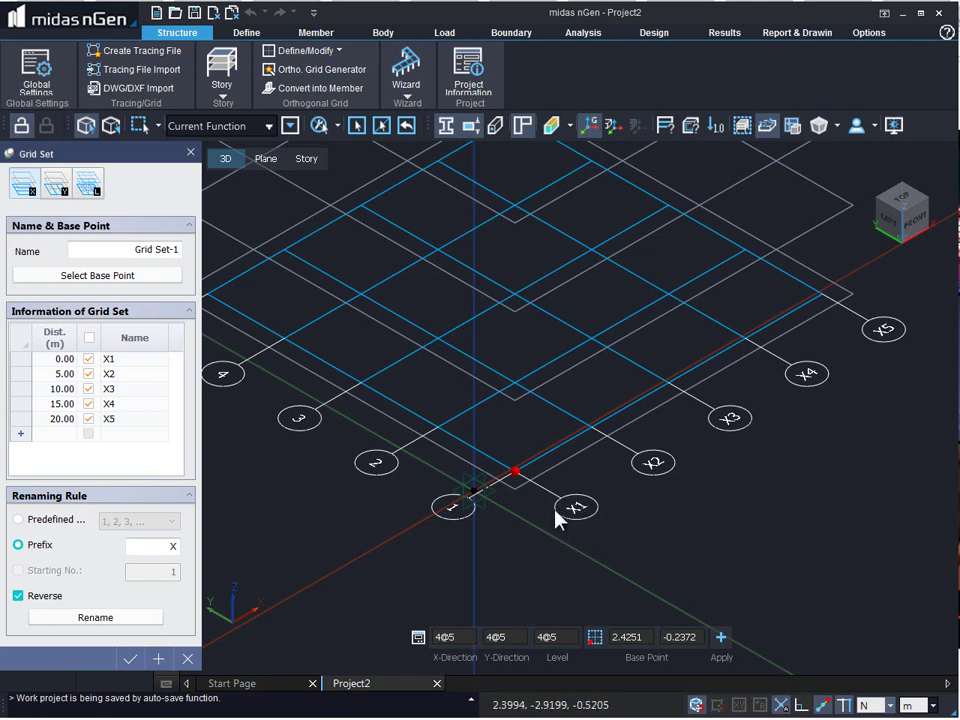
pyautogui.click(95, 617)
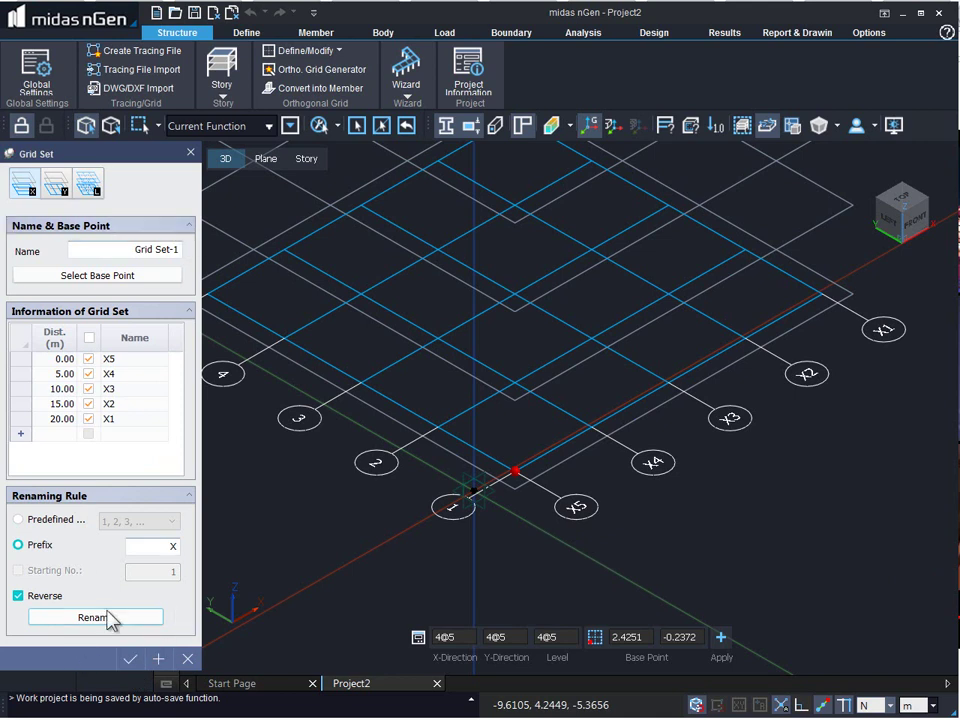
# Rename the Y-direction grid lines with the prefix Y
pyautogui.click(55, 190)
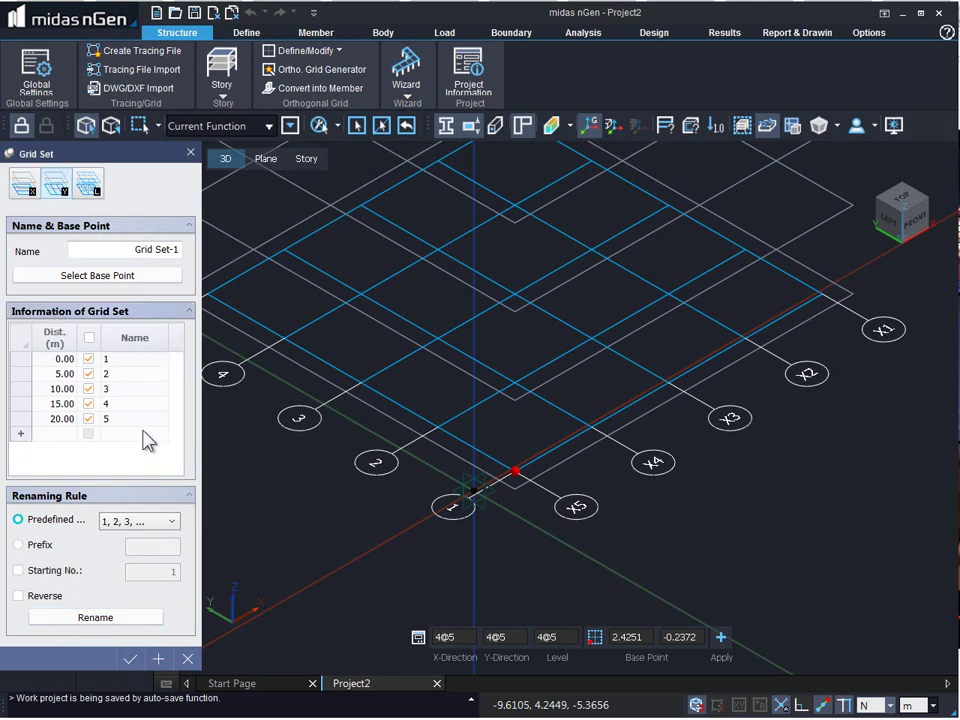
pyautogui.click(43, 548)
pyautogui.click(151, 551)
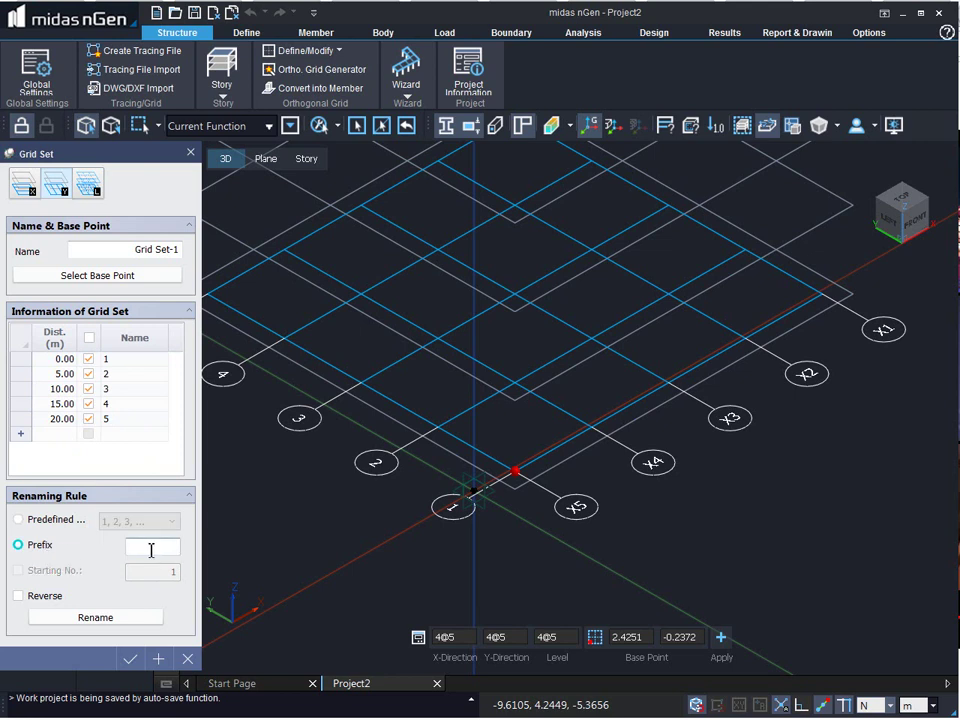
pyautogui.write('Y')
pyautogui.click(120, 619)
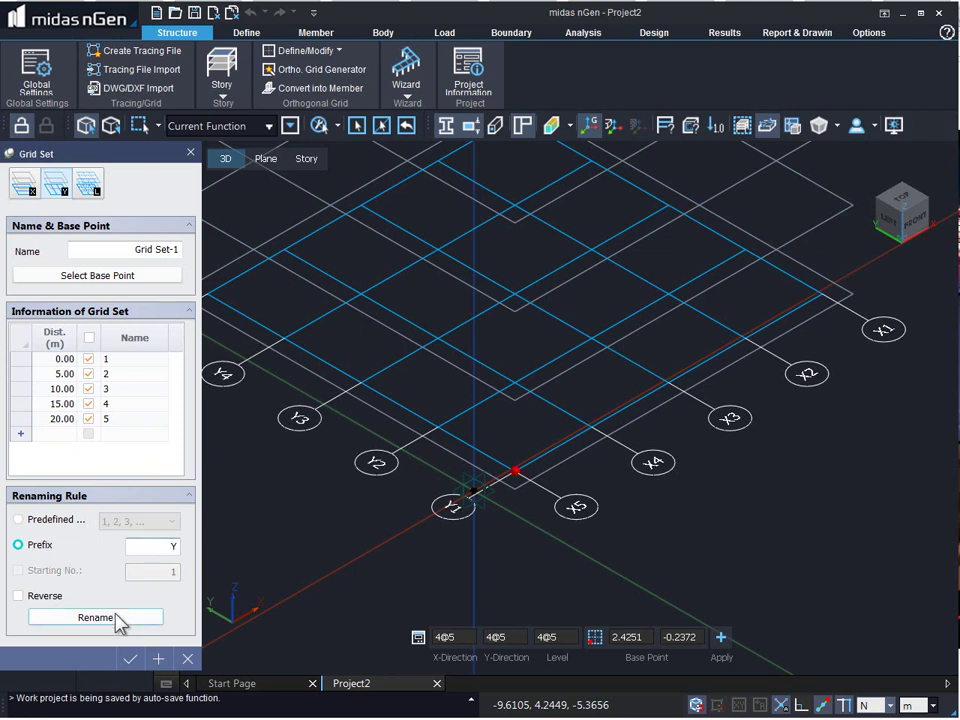
pyautogui.moveTo(328, 489); pyautogui.dragTo(542, 521, button='middle')
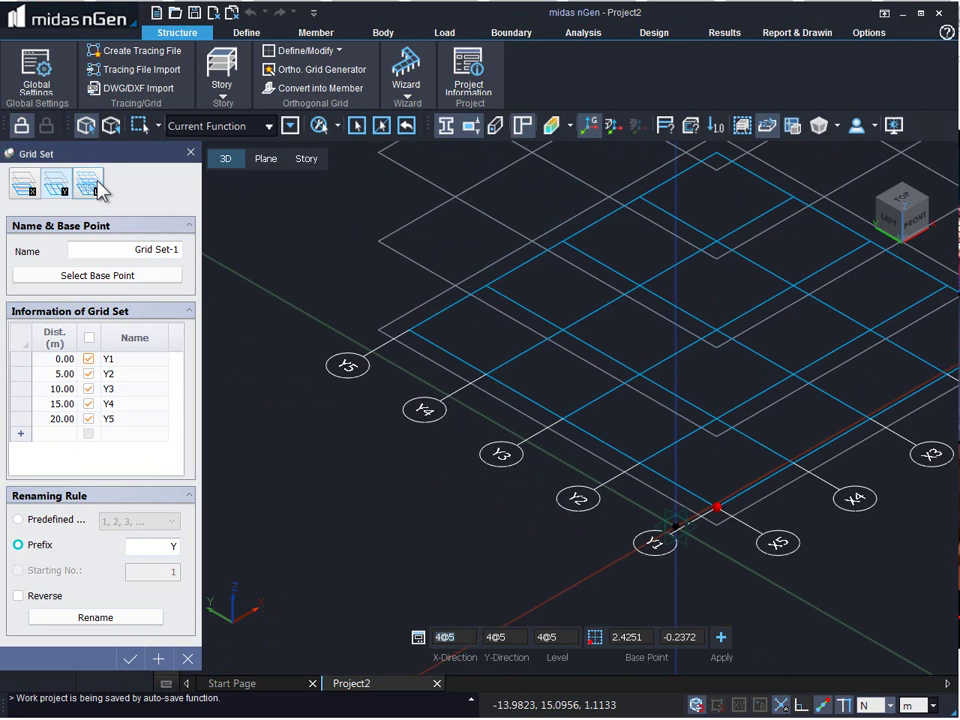
# Open the level settings of the grid set and rename the levels using the Only Level rule with 0.00 precision
pyautogui.click(97, 185)
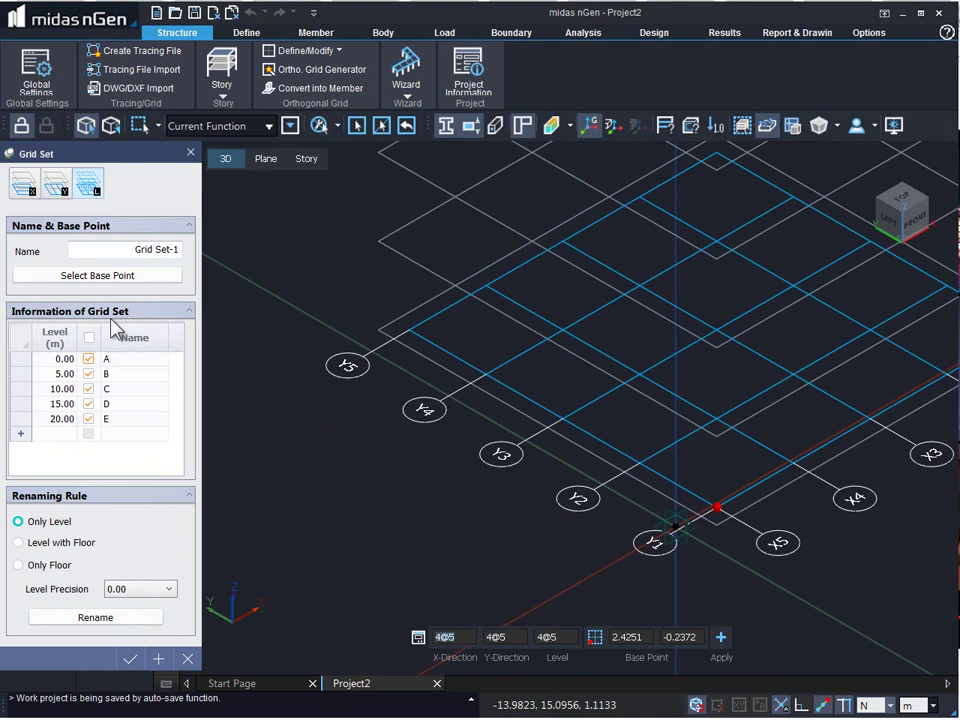
pyautogui.click(59, 360)
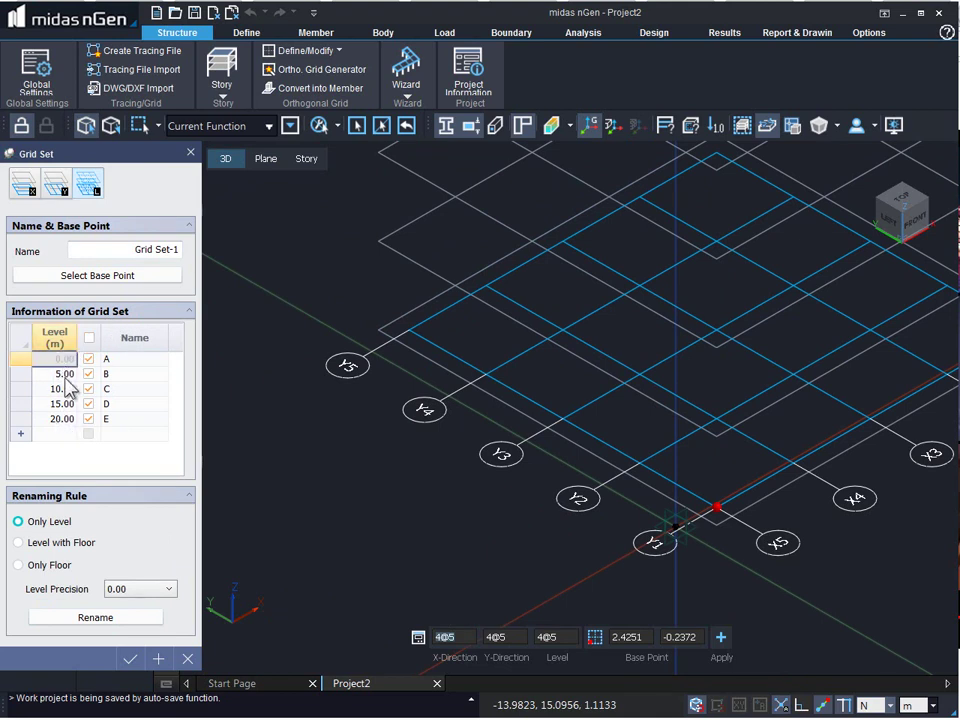
pyautogui.doubleClick(74, 418)
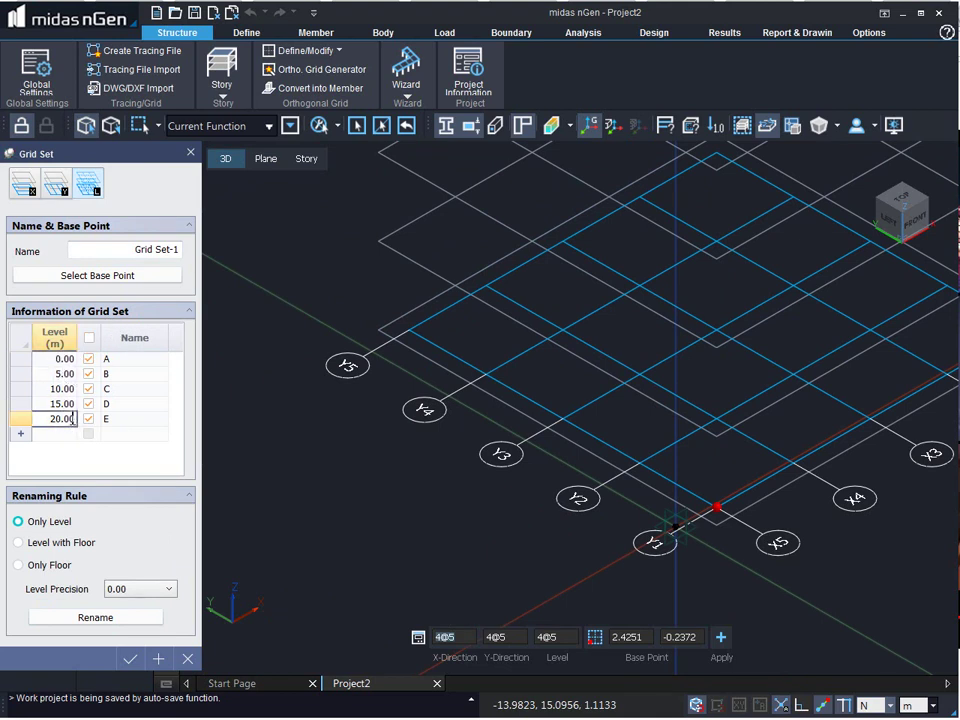
pyautogui.click(60, 362)
pyautogui.doubleClick(66, 375)
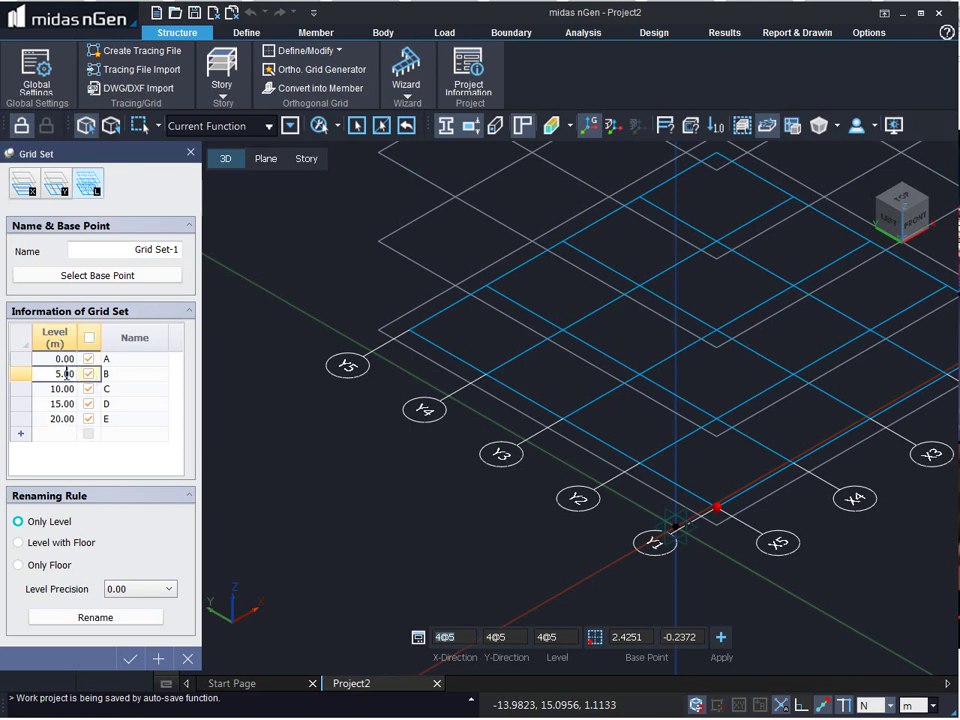
pyautogui.click(60, 389)
pyautogui.click(60, 404)
pyautogui.click(60, 419)
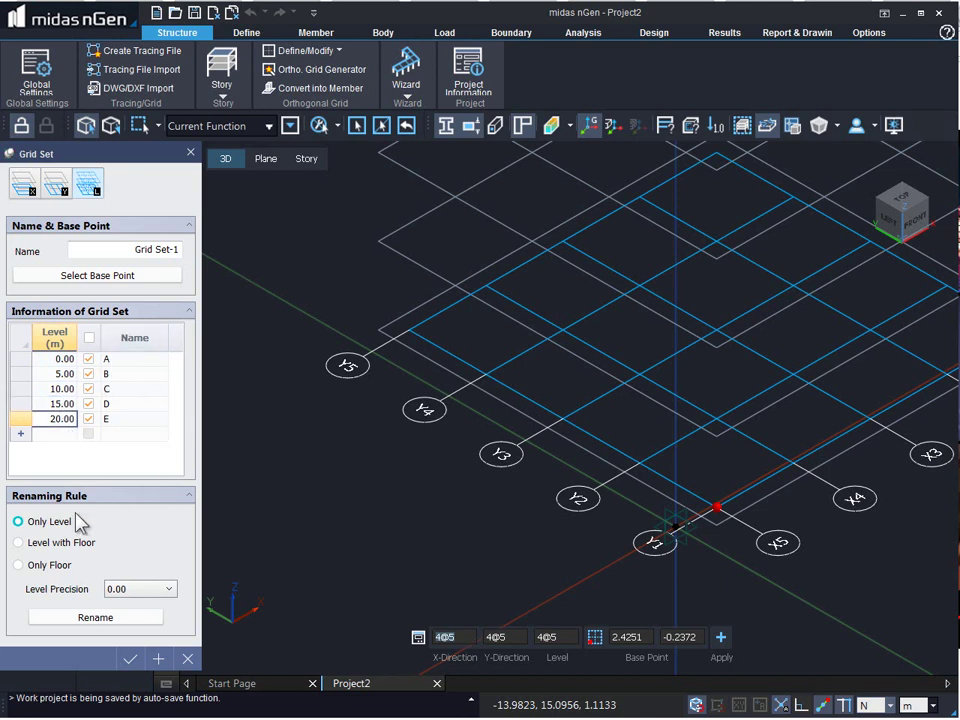
pyautogui.click(92, 618)
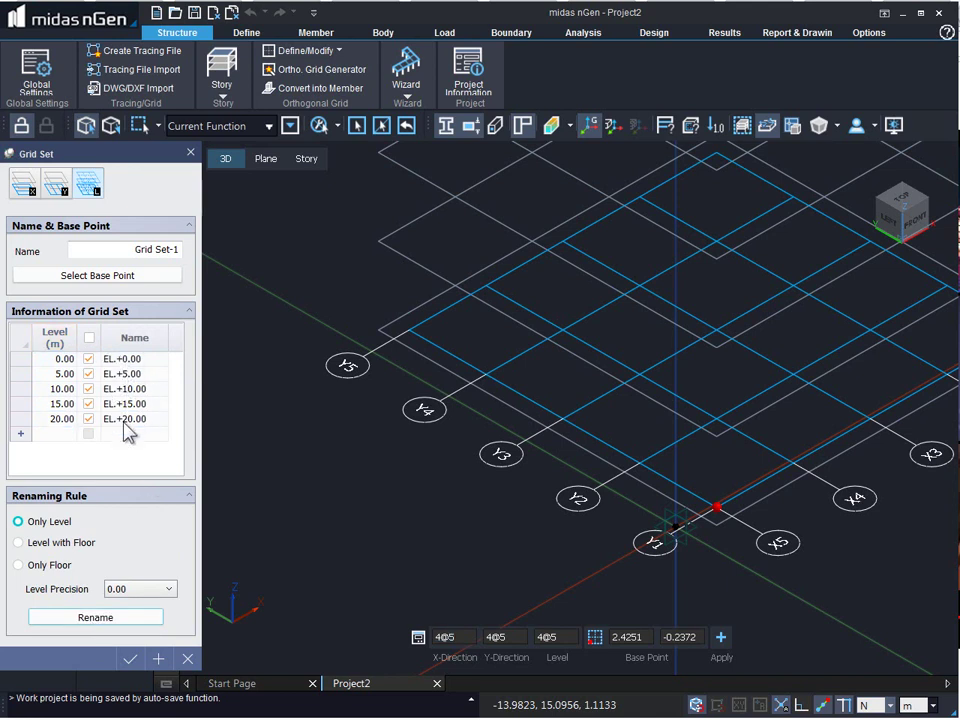
# Rename the grid levels using the Level with Floor rule
pyautogui.click(64, 543)
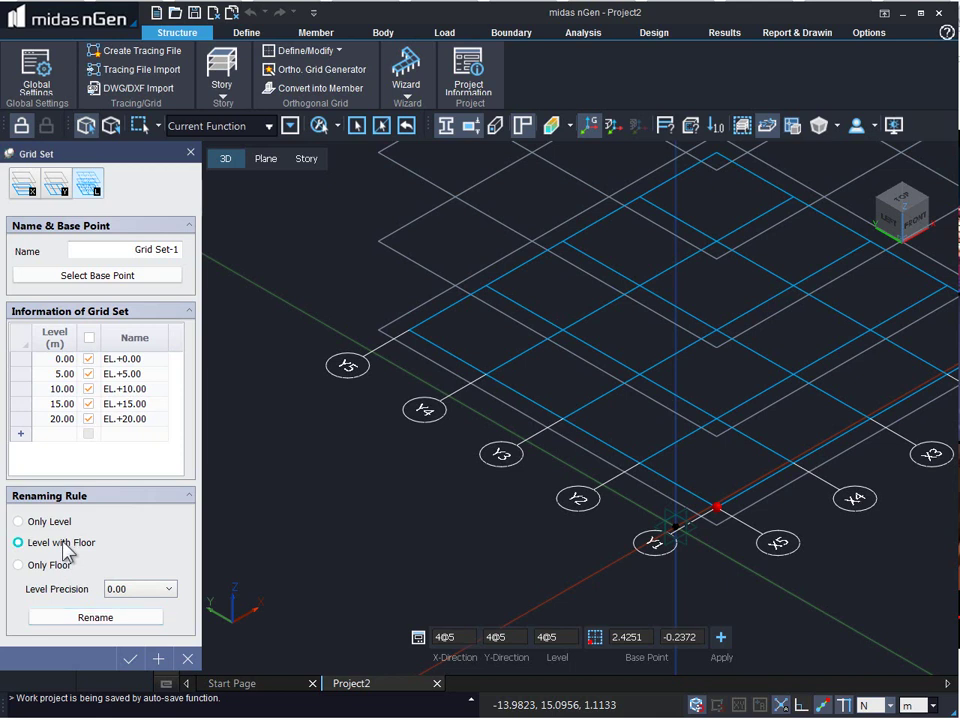
pyautogui.click(113, 615)
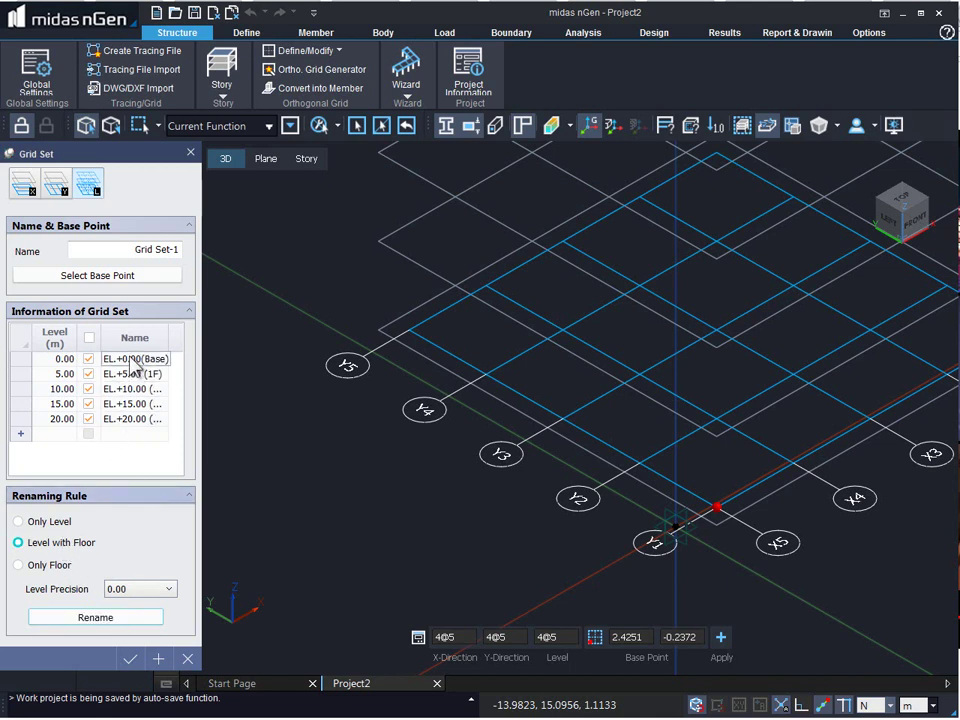
# Rename the grid levels using the Only Floor rule and create Grid Set-1
pyautogui.click(41, 566)
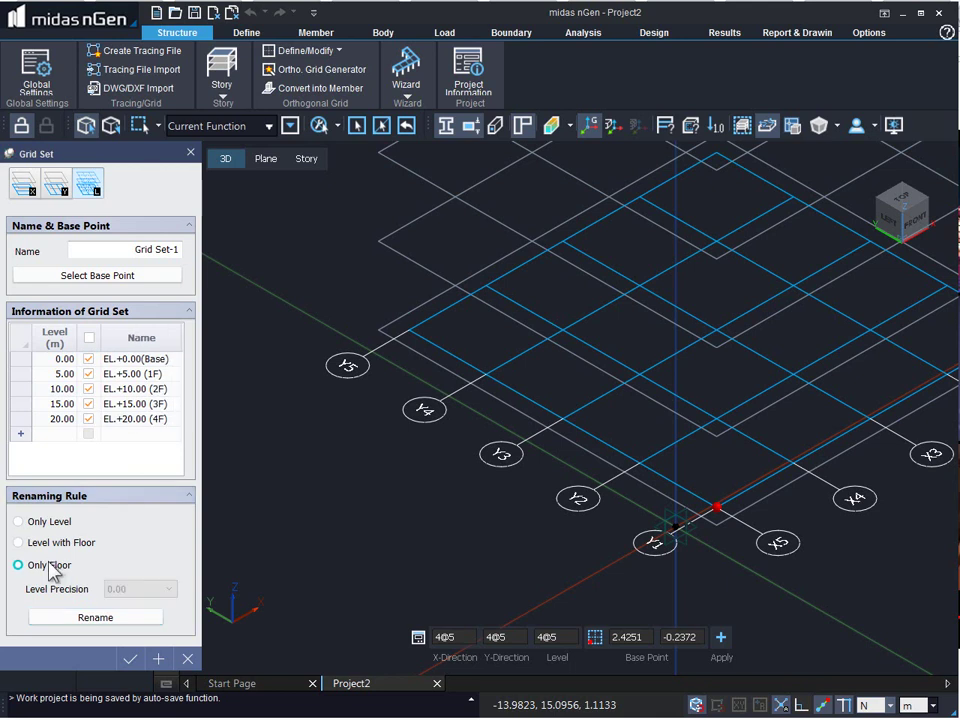
pyautogui.click(100, 615)
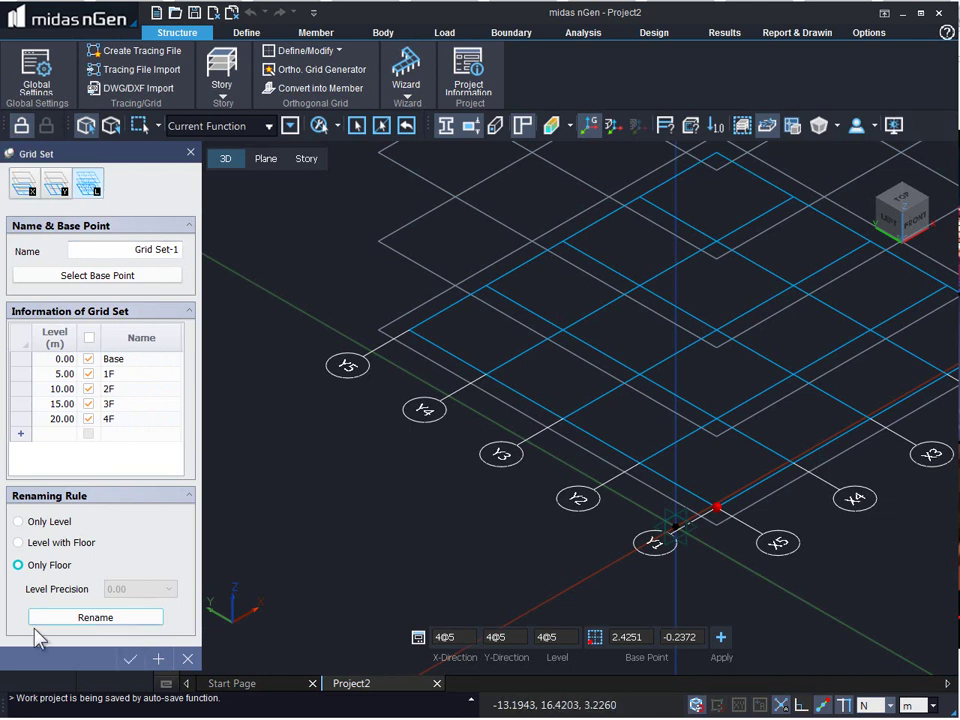
pyautogui.click(128, 660)
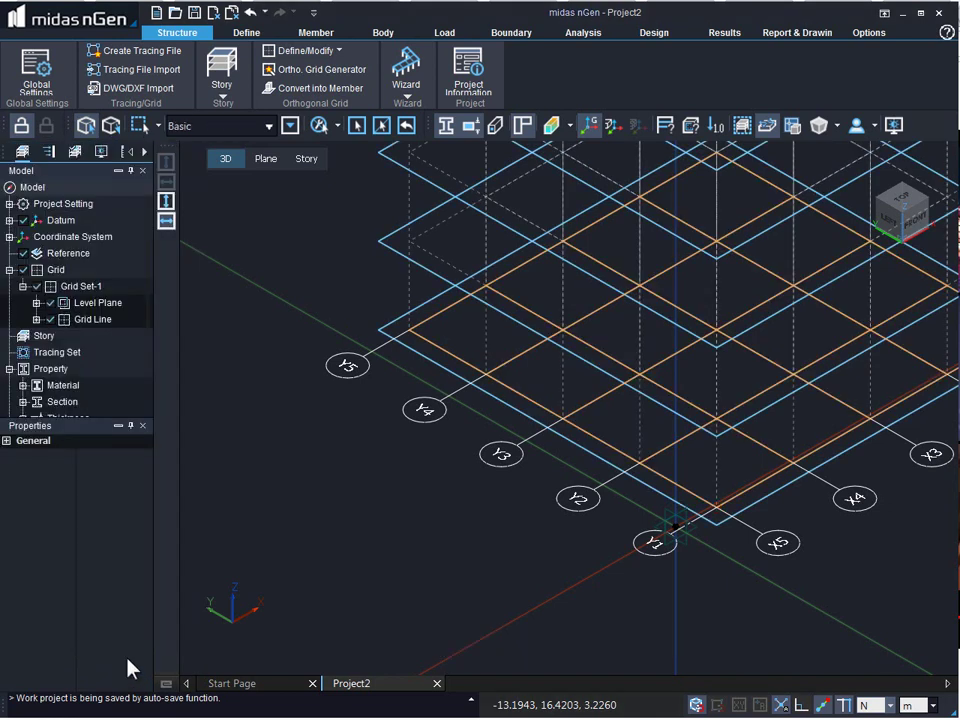
pyautogui.rightClick(564, 437)
pyautogui.click(500, 378)
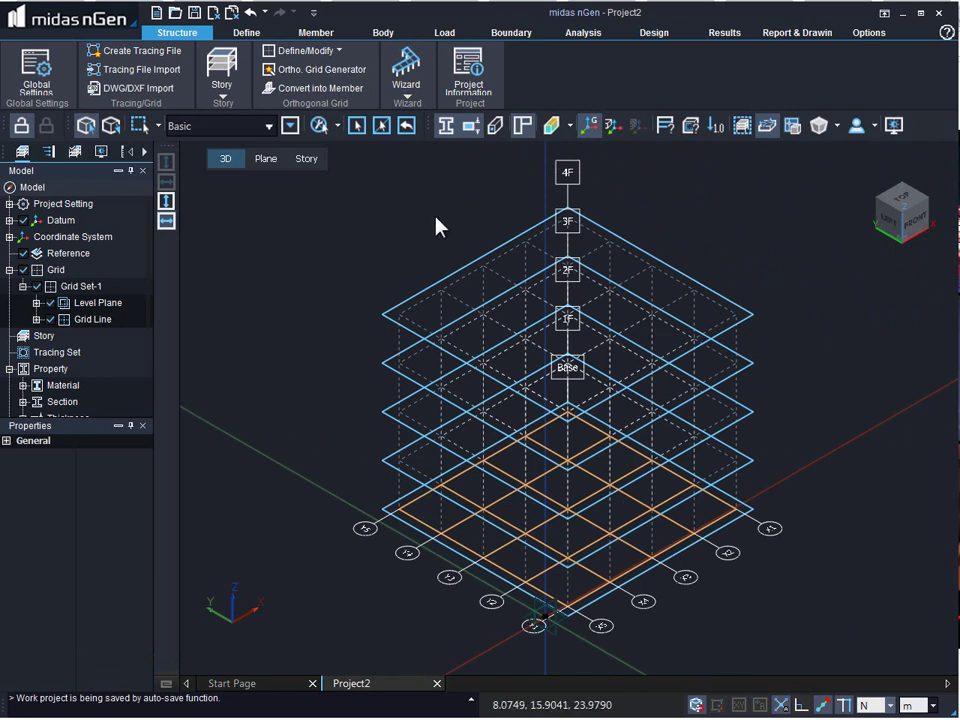
# Start defining another orthogonal grid set and set its X-direction spacing to 3,4,5,3@6,5
pyautogui.click(300, 50)
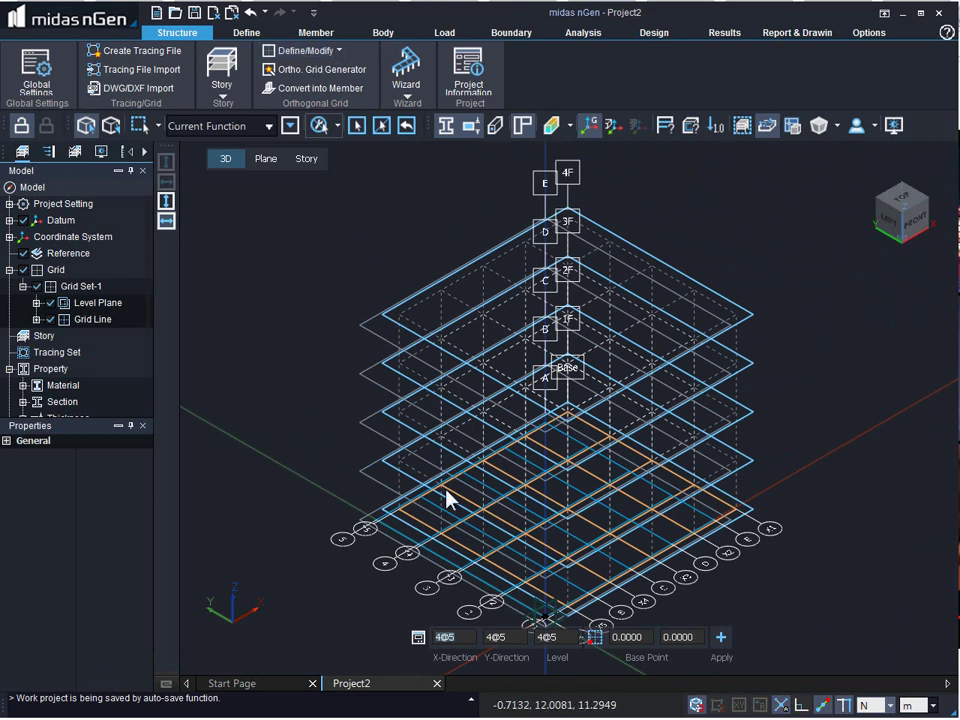
pyautogui.click(440, 634)
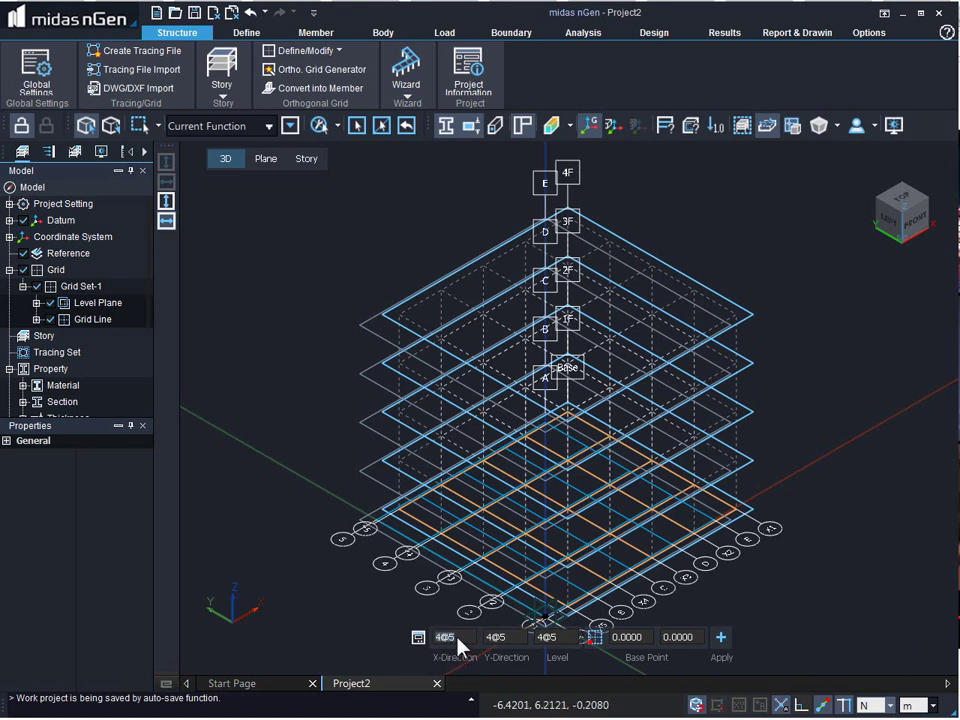
pyautogui.click(455, 637)
pyautogui.write('3,4,5')
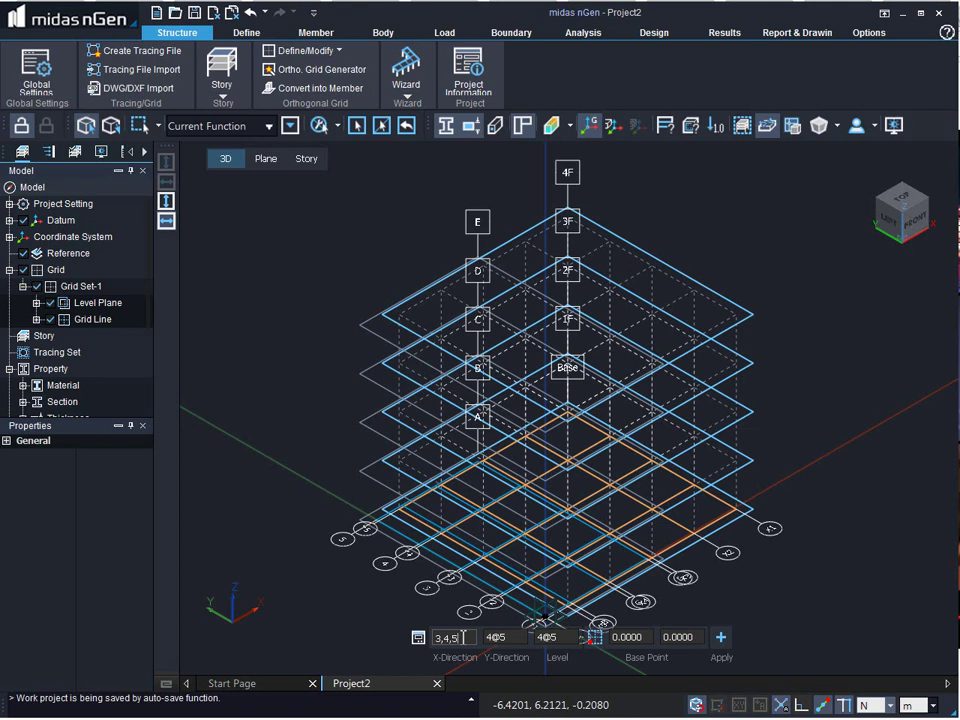
pyautogui.write(',3@6')
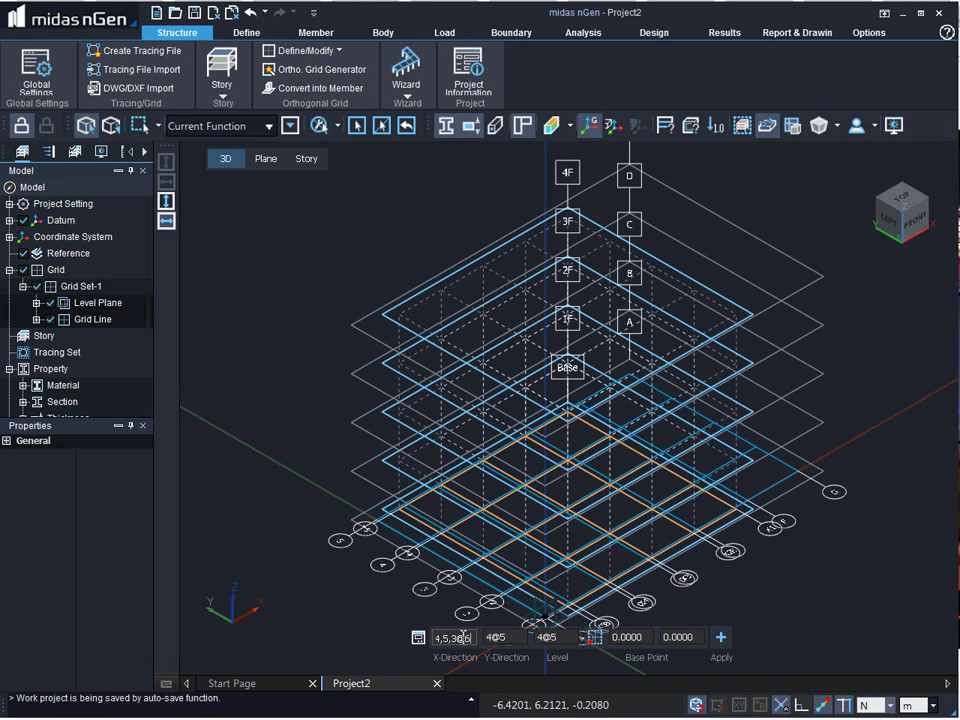
pyautogui.write(',5')
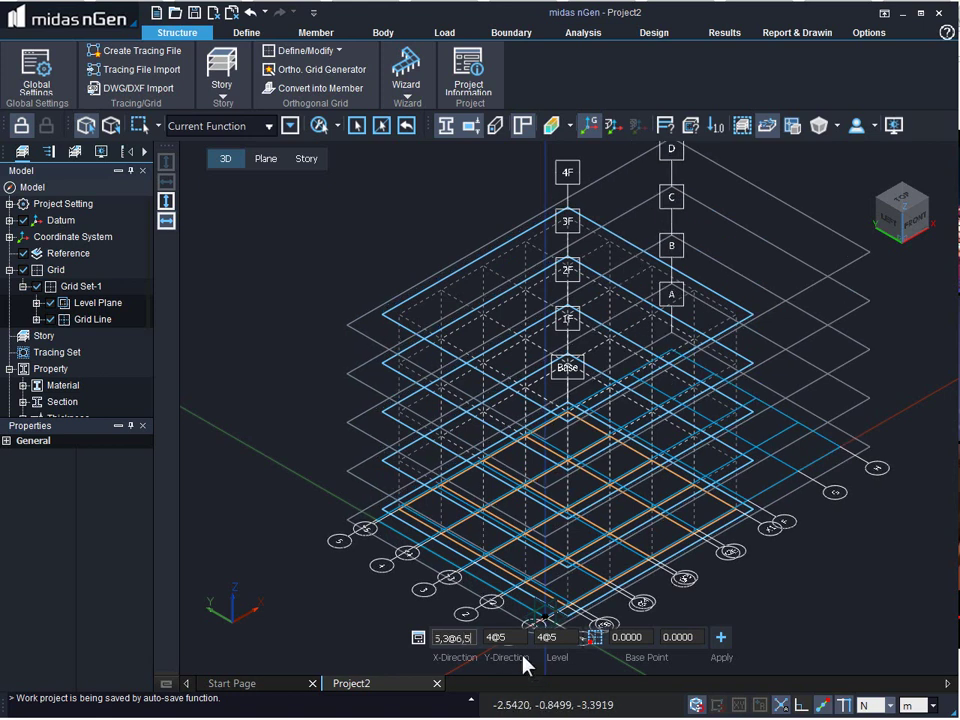
# Set the level spacing of the new grid set to 10@3, keeping the Y-direction at 4@5
pyautogui.click(512, 637)
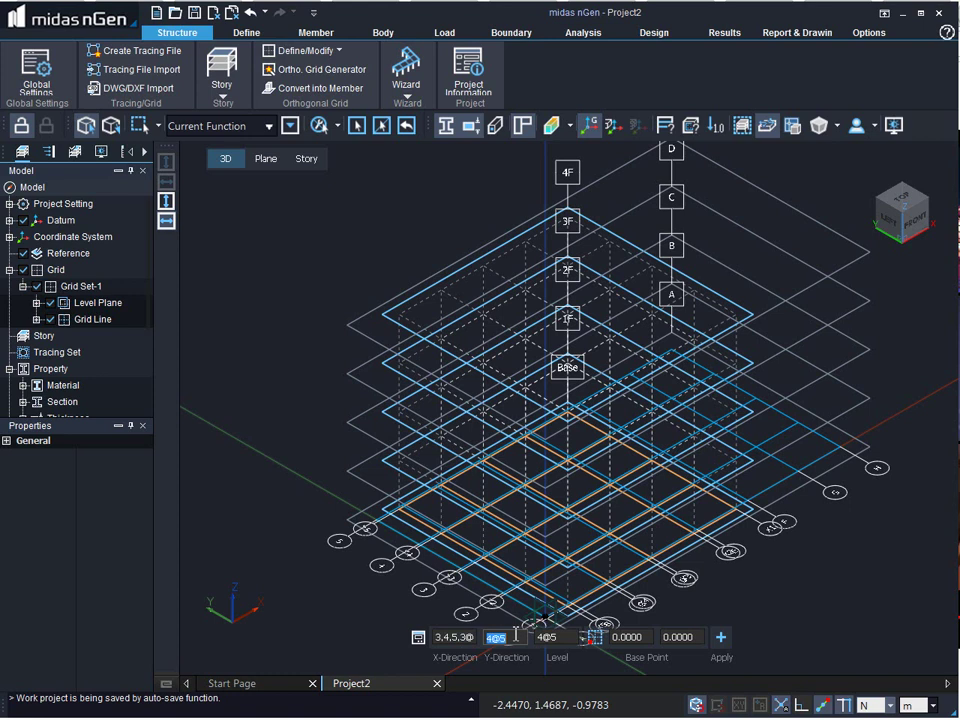
pyautogui.click(561, 638)
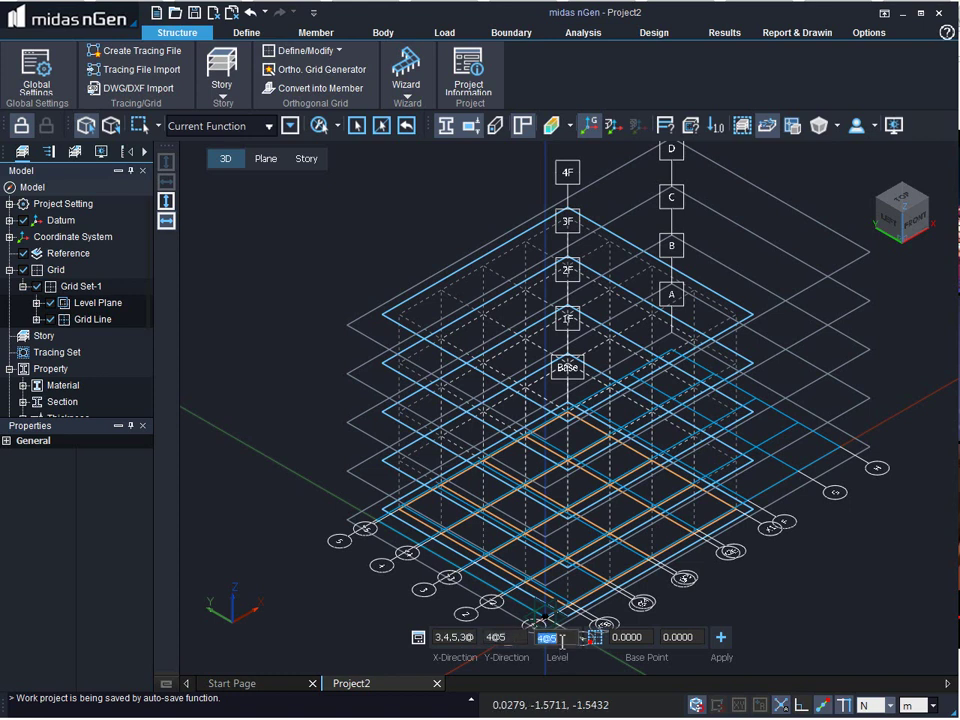
pyautogui.click(548, 640)
pyautogui.write('10@3')
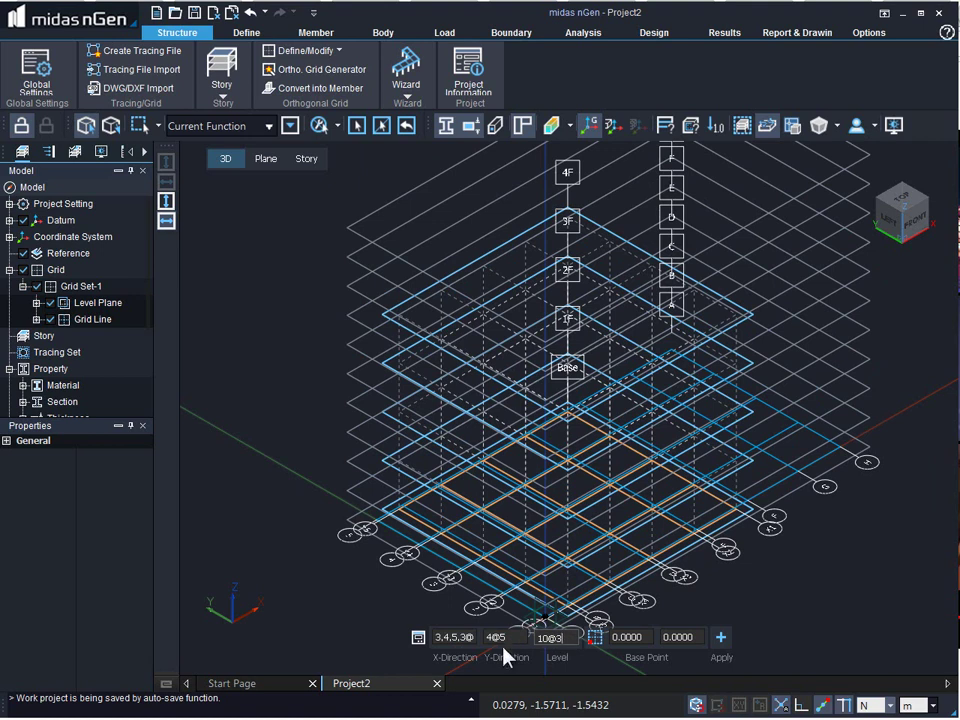
# Pick the base point at about 31.78, -0.06 along the red X axis and create the second grid set there
pyautogui.click(596, 638)
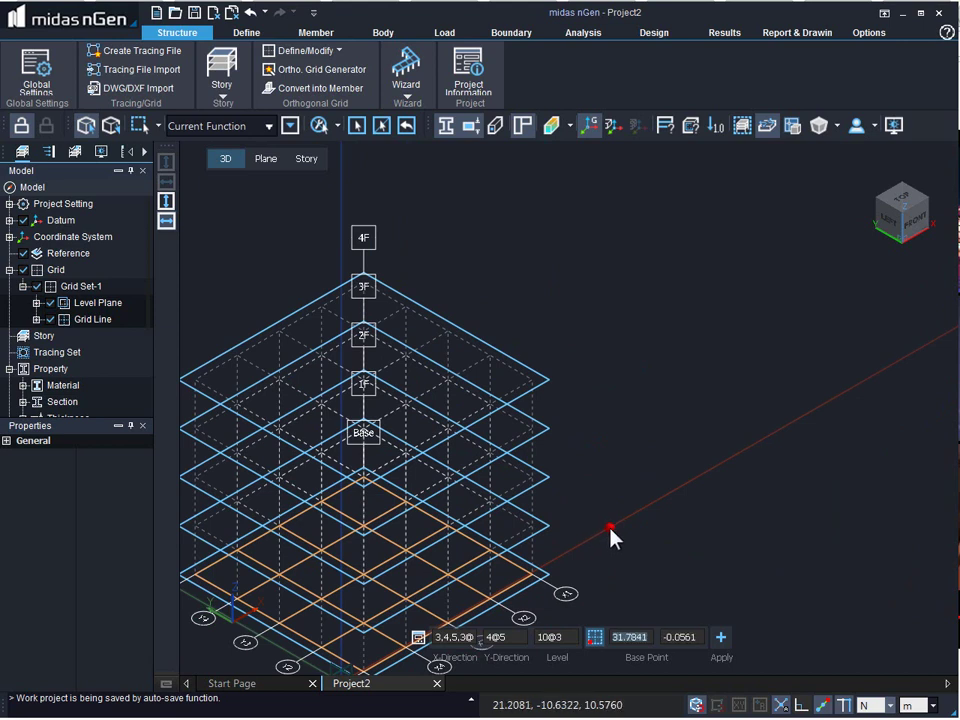
pyautogui.click(613, 538)
pyautogui.moveTo(782, 482); pyautogui.dragTo(681, 621, button='middle')
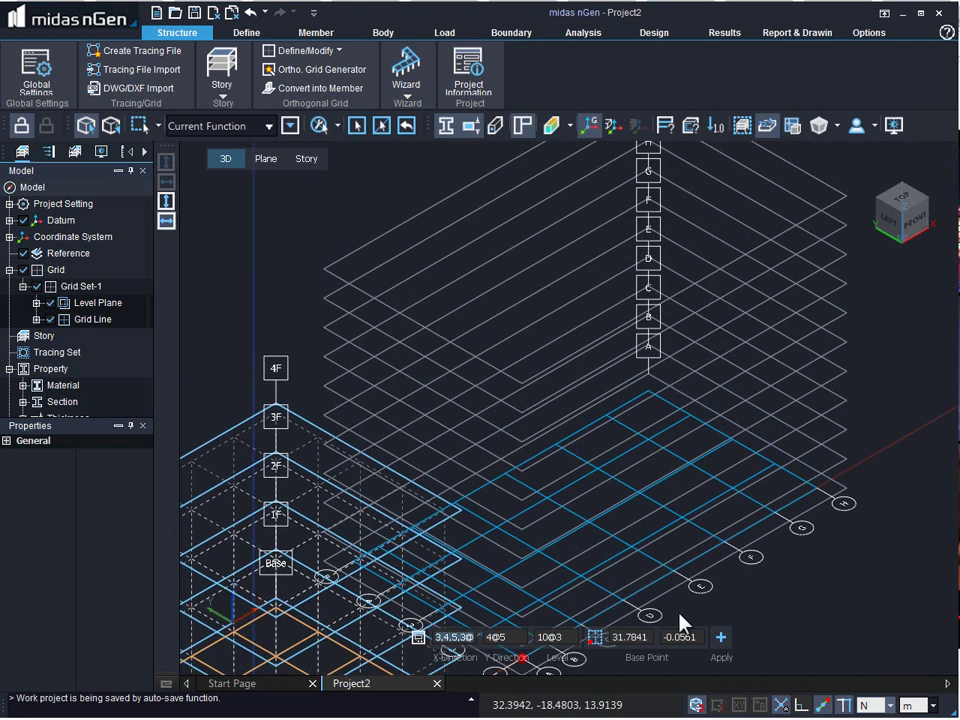
pyautogui.moveTo(836, 600); pyautogui.dragTo(827, 474, button='middle')
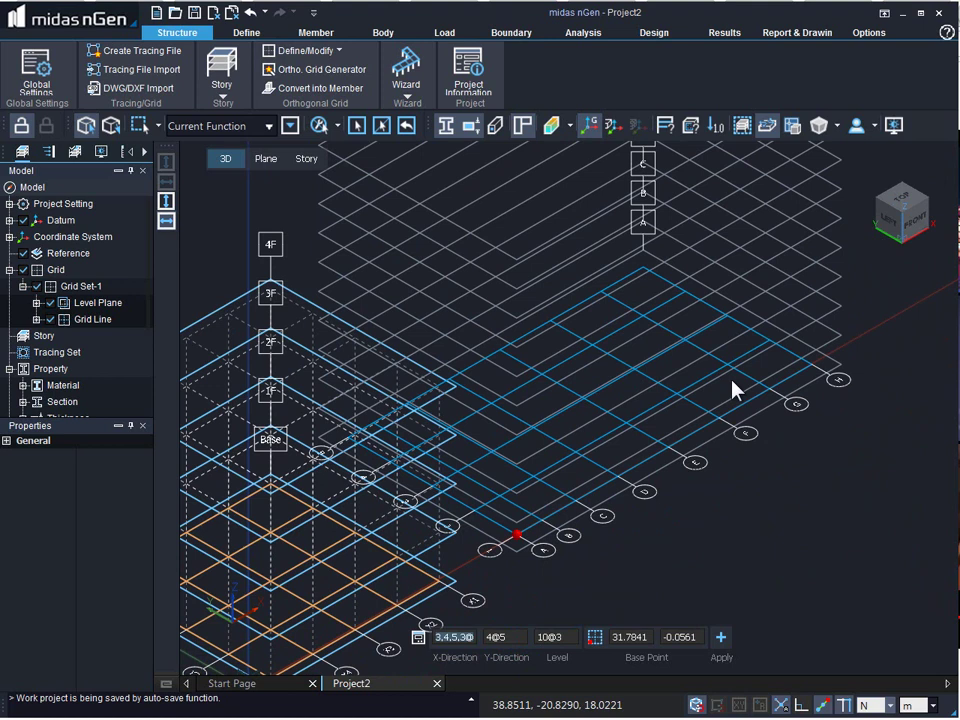
pyautogui.moveTo(737, 392); pyautogui.dragTo(758, 513, button='middle')
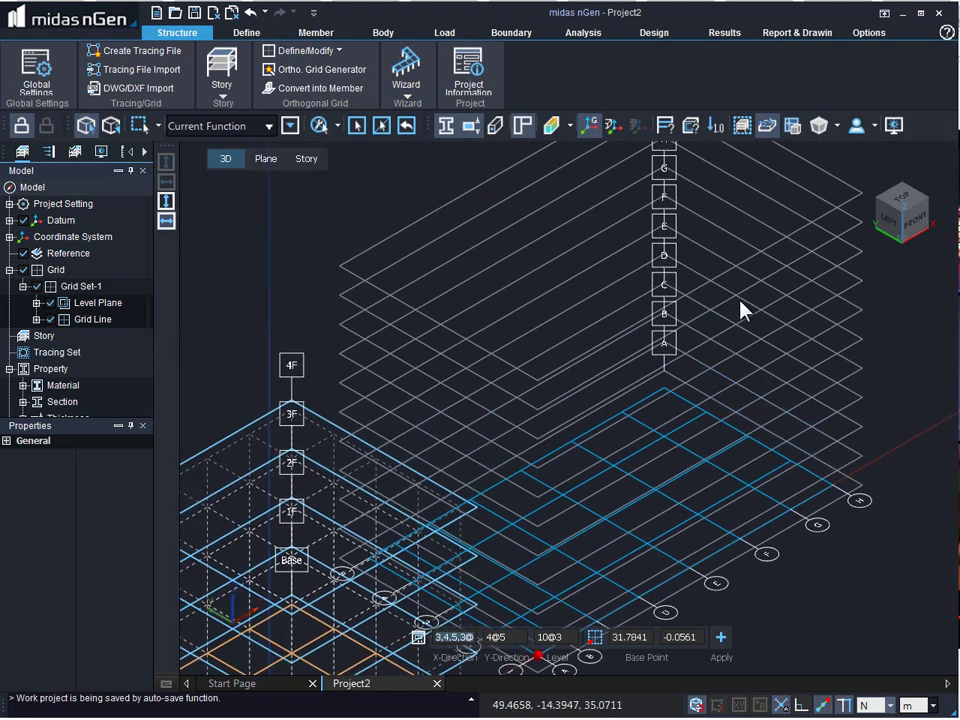
pyautogui.click(720, 639)
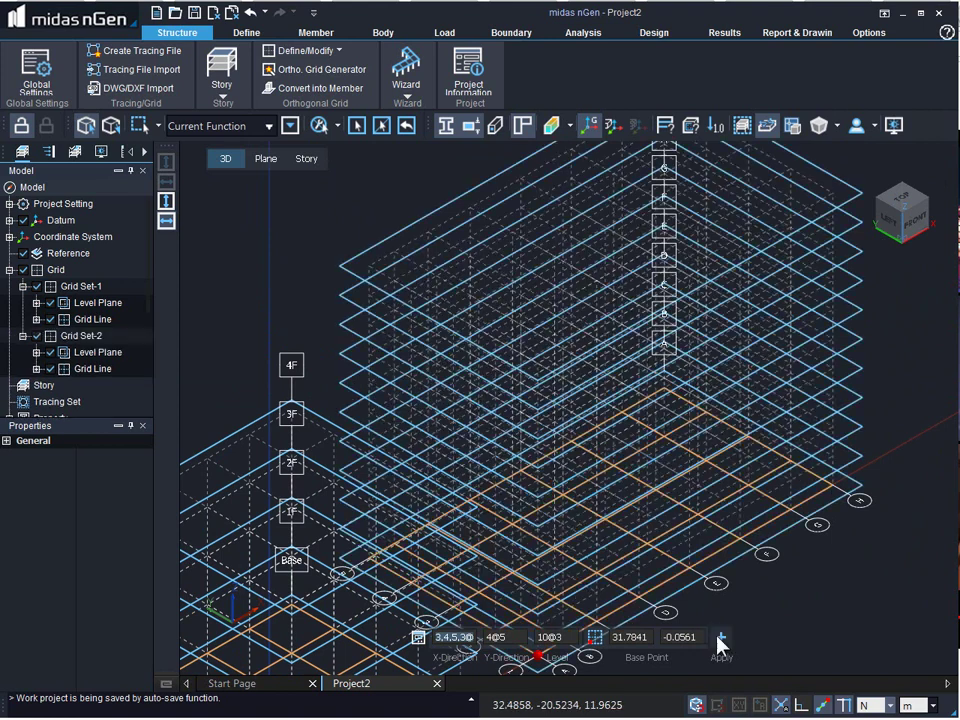
pyautogui.moveTo(679, 532); pyautogui.dragTo(731, 386, button='middle')
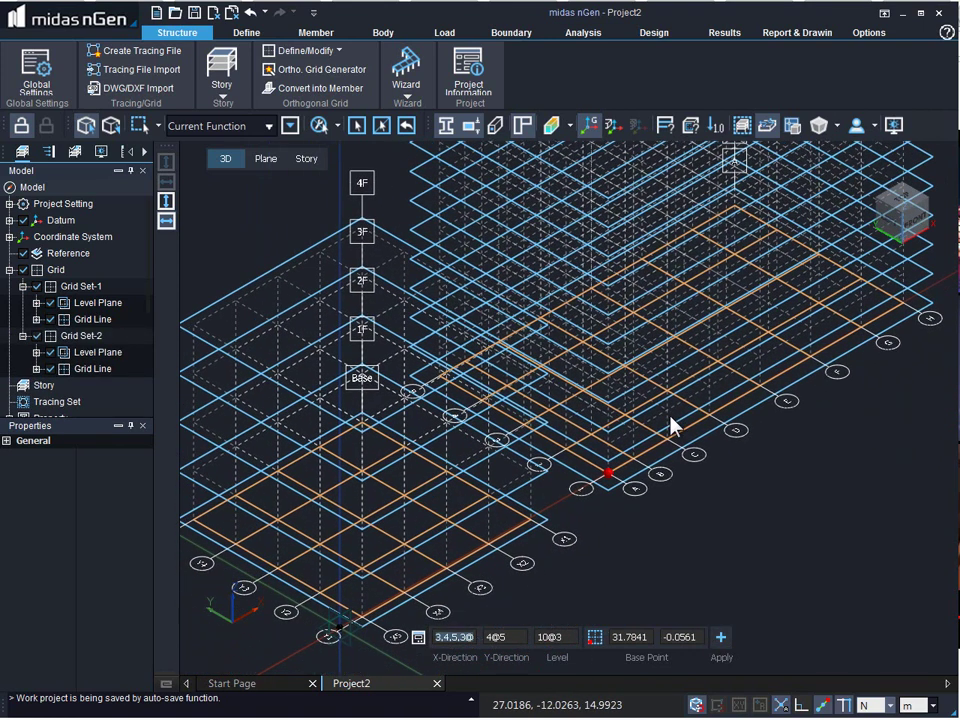
pyautogui.moveTo(671, 424); pyautogui.dragTo(791, 391, button='middle')
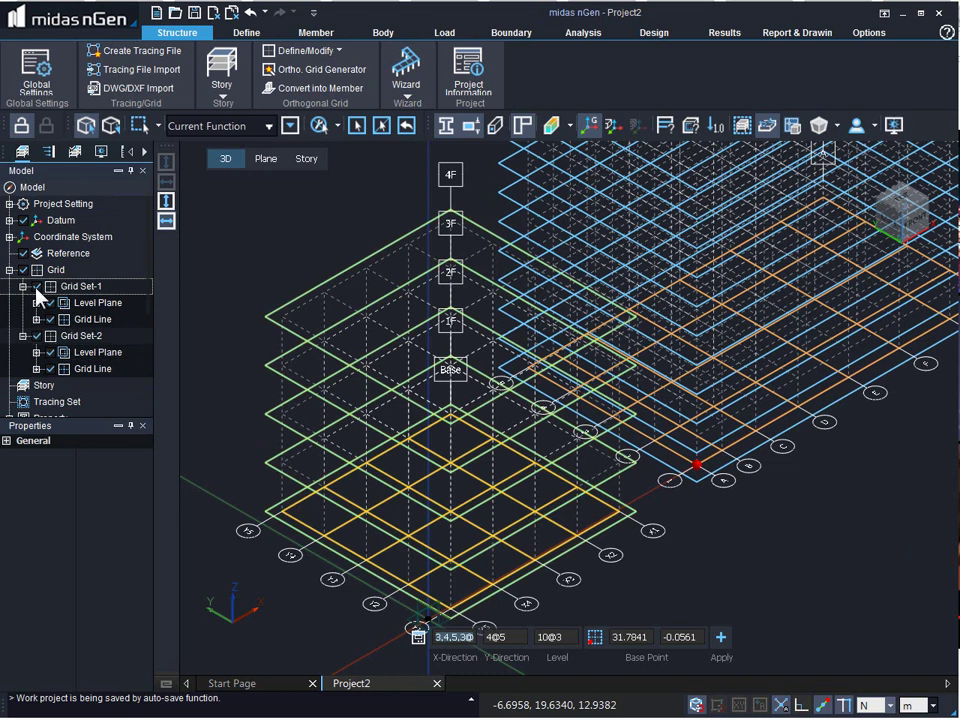
# Hide Grid Set-1 and Grid Set-2, restore the display of all grids, and leave the grid definition
pyautogui.click(37, 287)
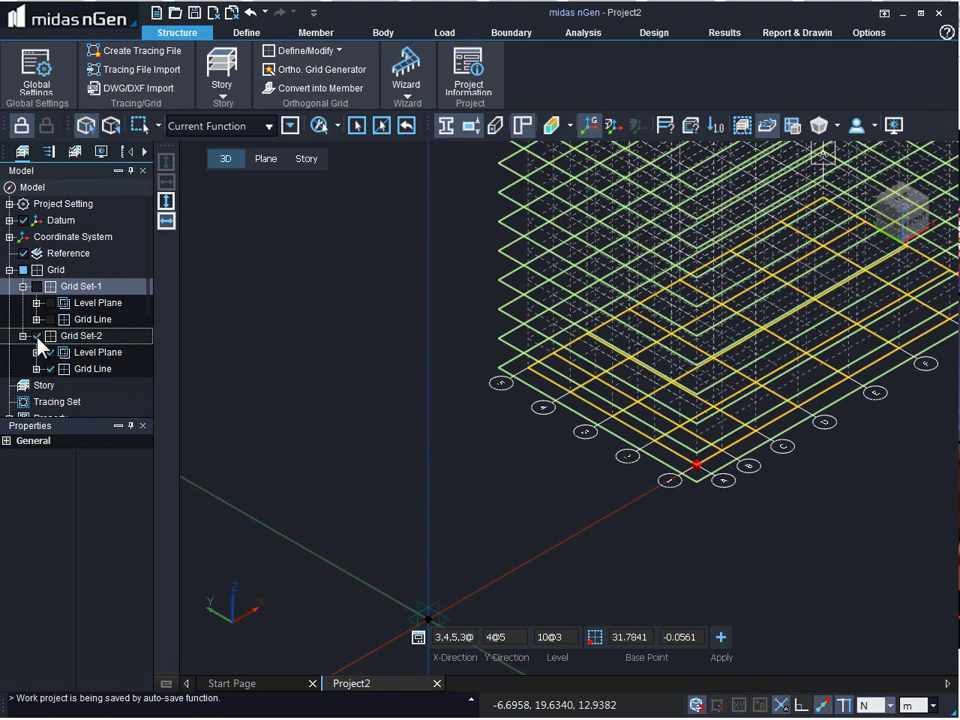
pyautogui.click(37, 336)
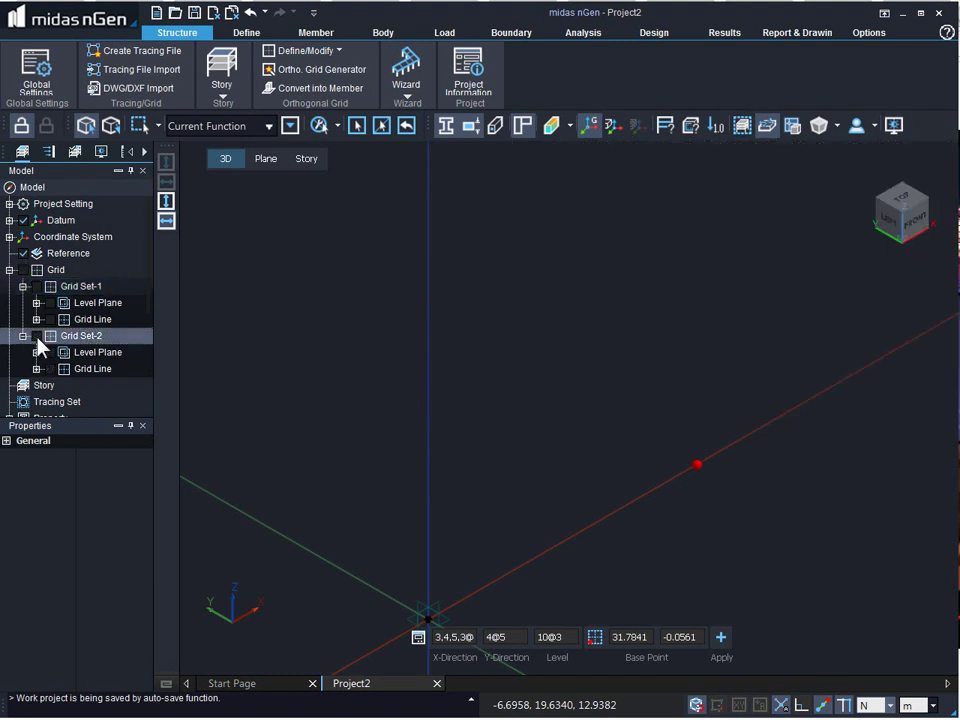
pyautogui.click(23, 270)
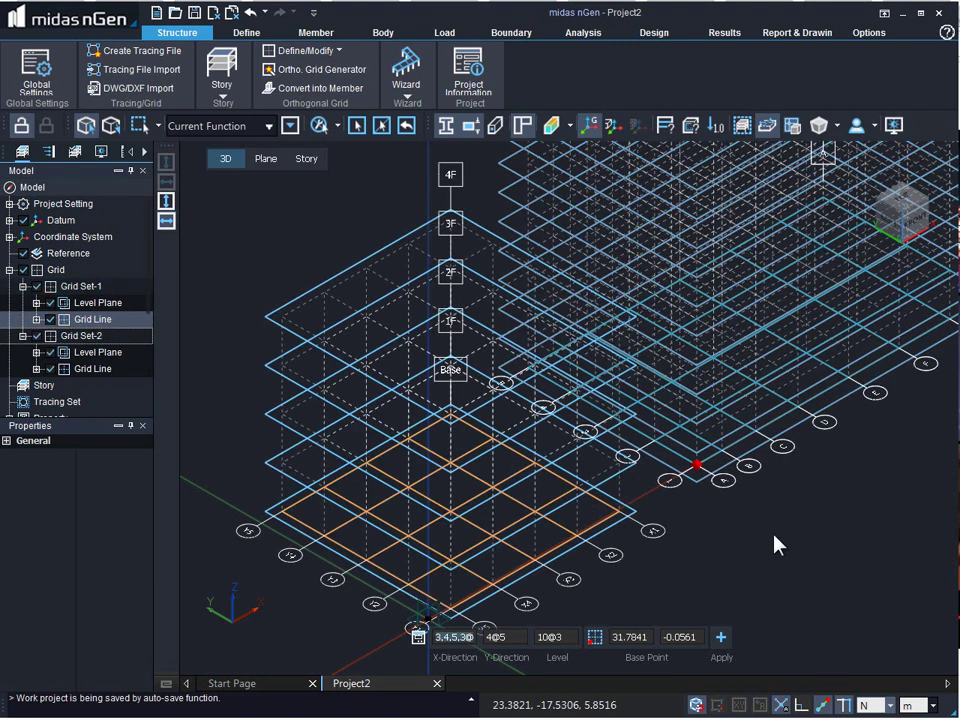
pyautogui.press('Return')
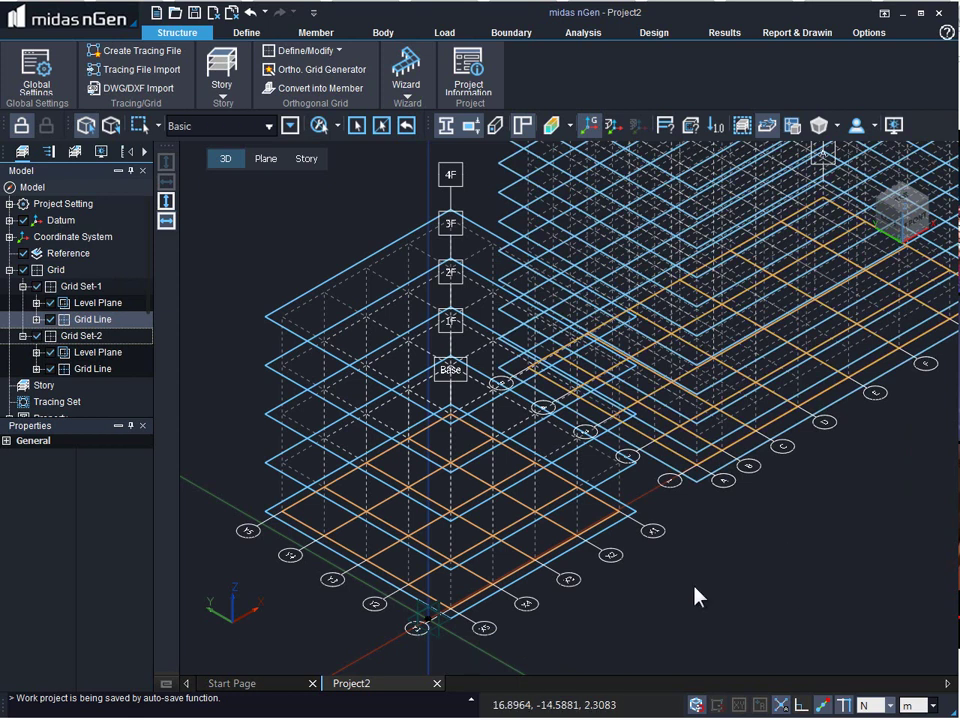
pyautogui.moveTo(625, 548); pyautogui.dragTo(634, 568, button='middle')
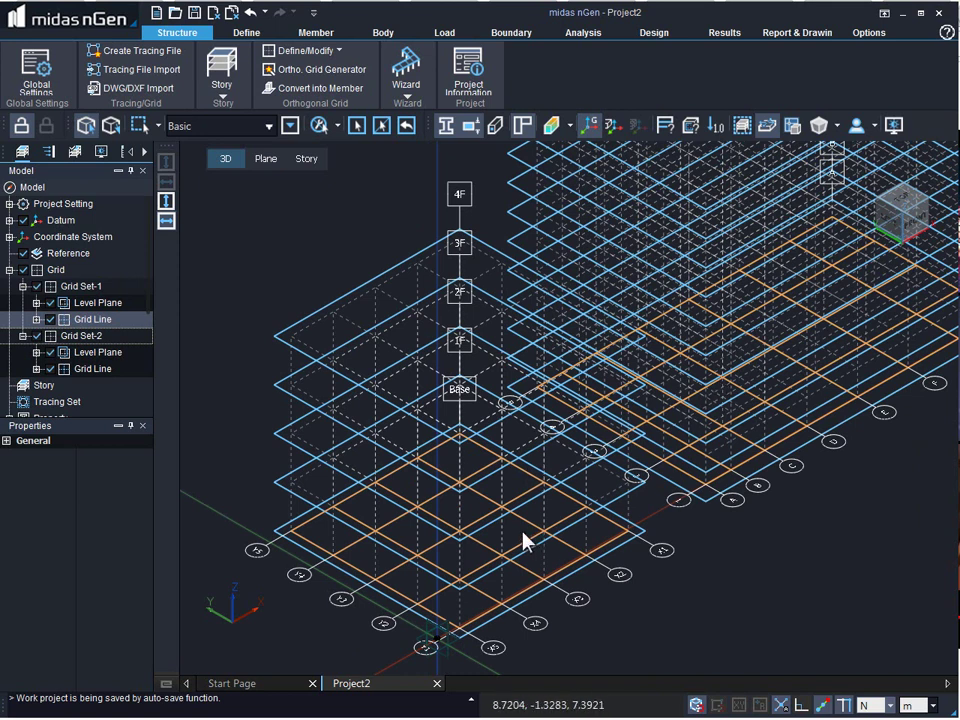
# Modify the second grid set by moving its top level plane, K, up by 2 m
pyautogui.click(339, 52)
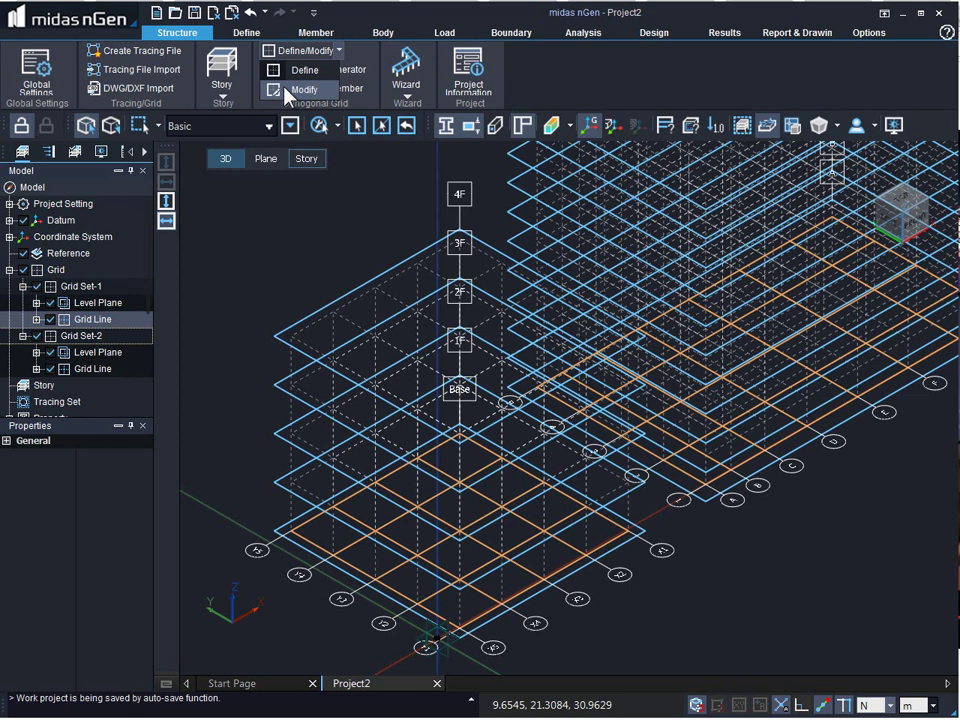
pyautogui.click(290, 92)
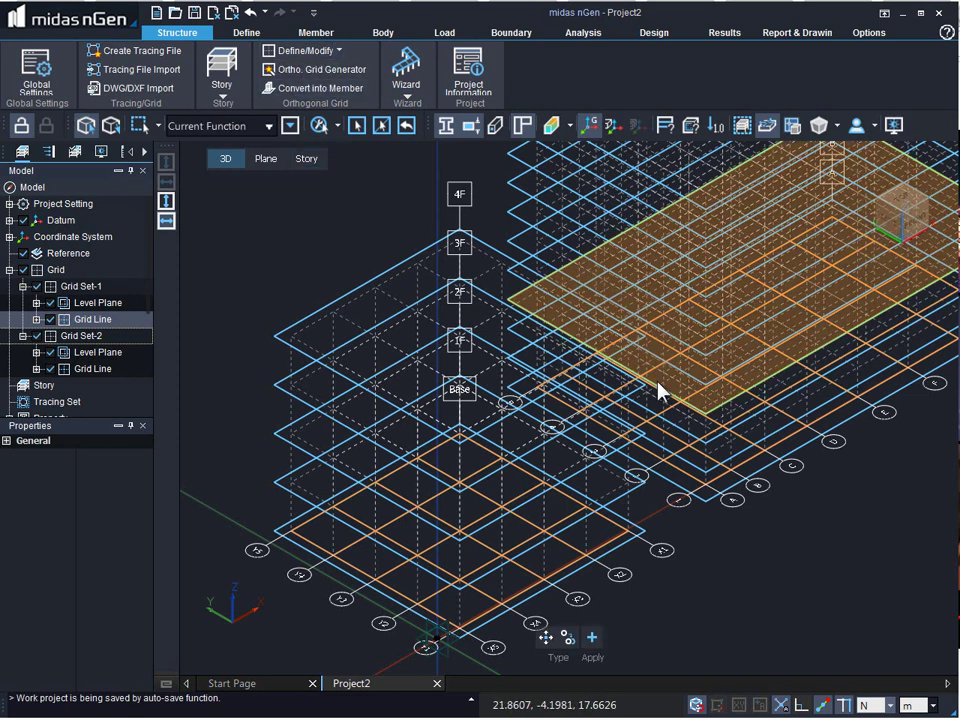
pyautogui.moveTo(660, 392); pyautogui.dragTo(585, 458, button='middle')
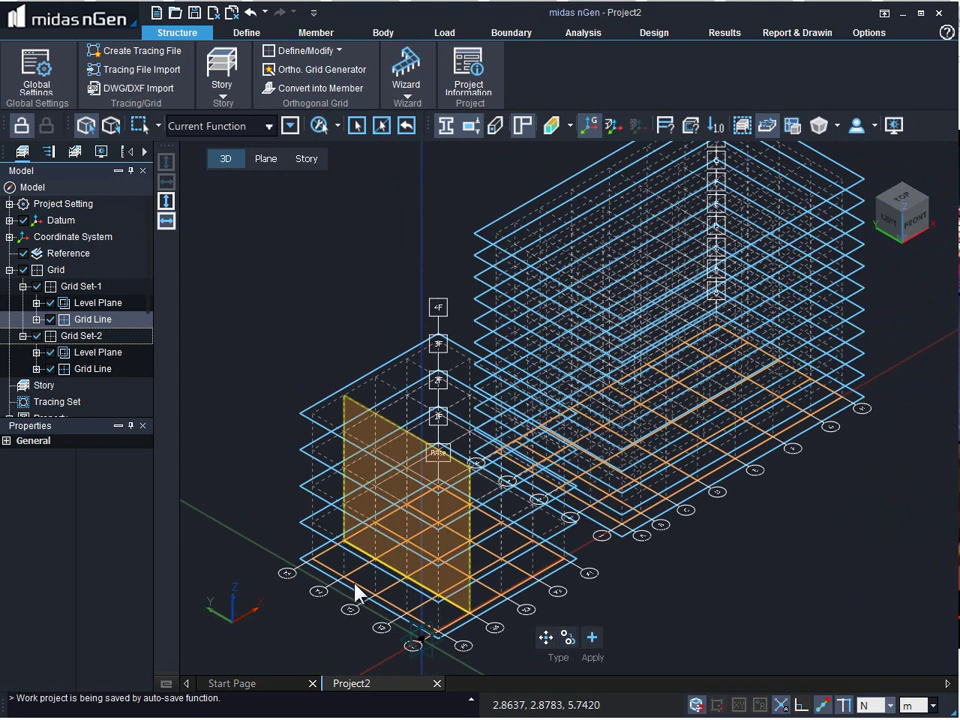
pyautogui.click(547, 640)
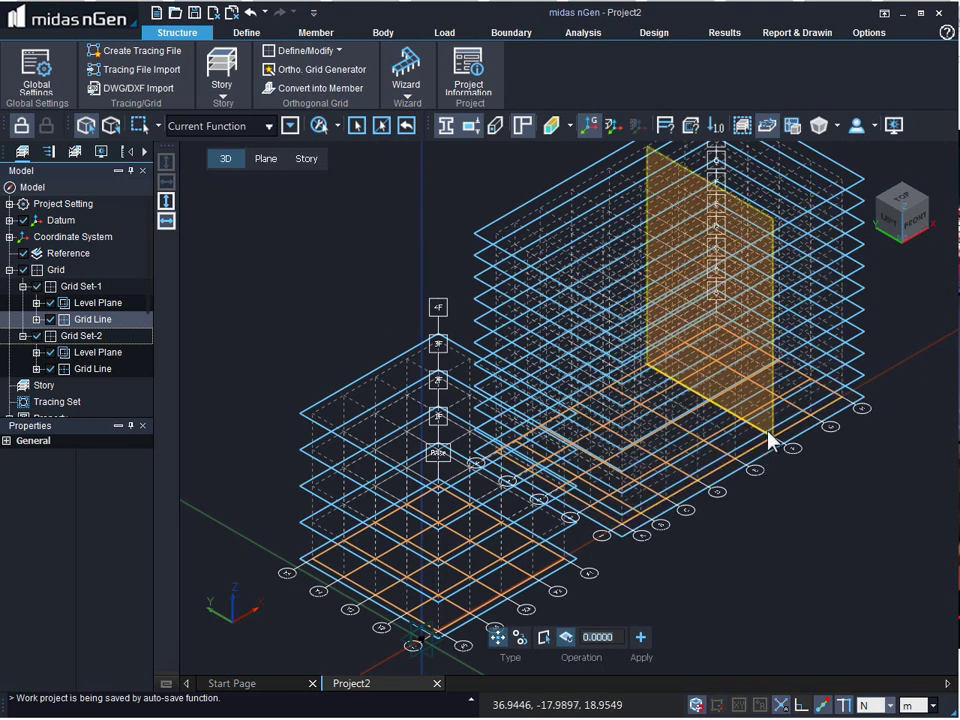
pyautogui.click(841, 200)
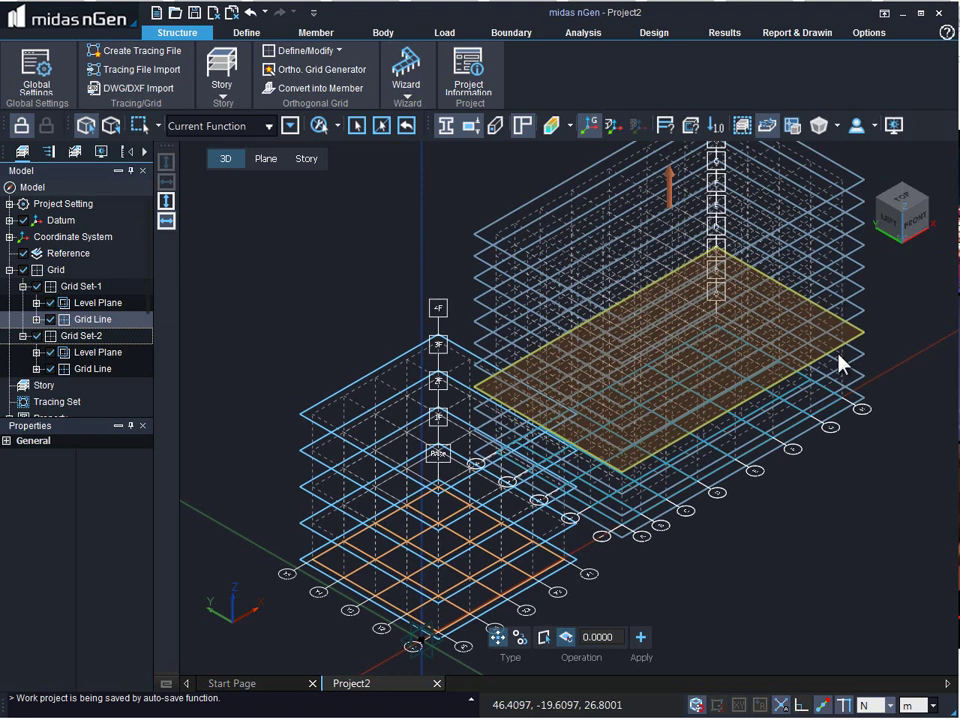
pyautogui.moveTo(840, 364); pyautogui.dragTo(828, 513, button='middle')
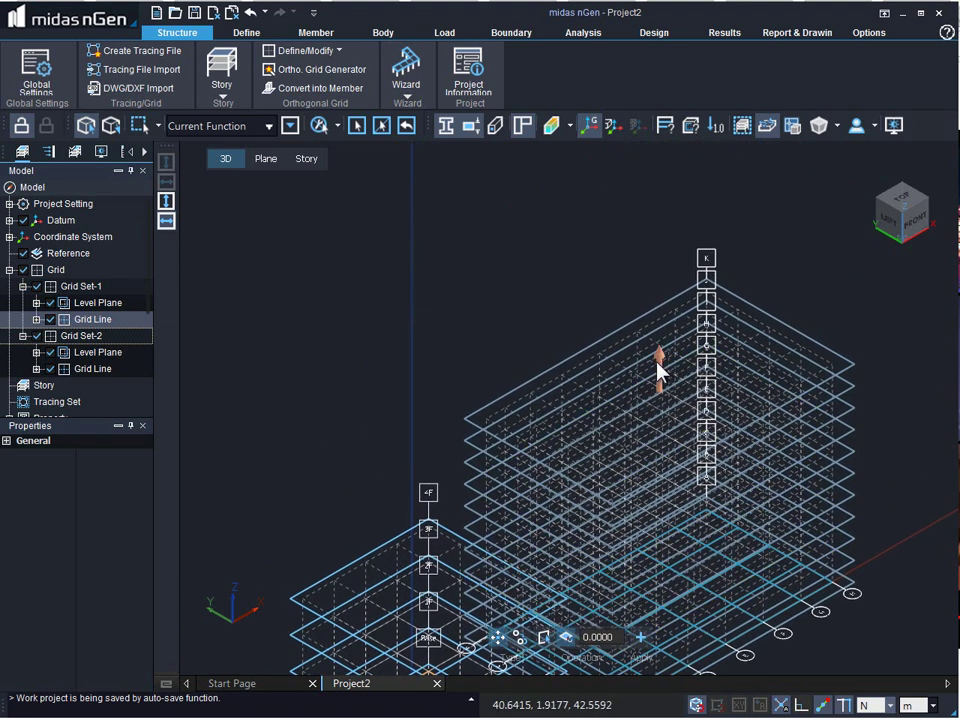
pyautogui.moveTo(660, 372); pyautogui.dragTo(658, 322)
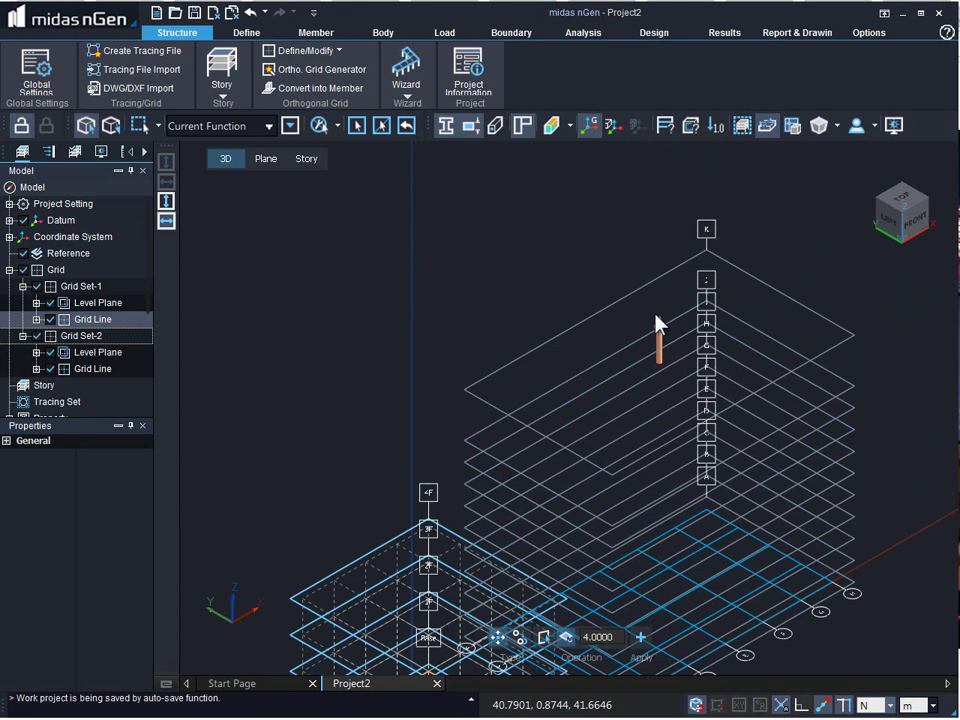
pyautogui.click(596, 639)
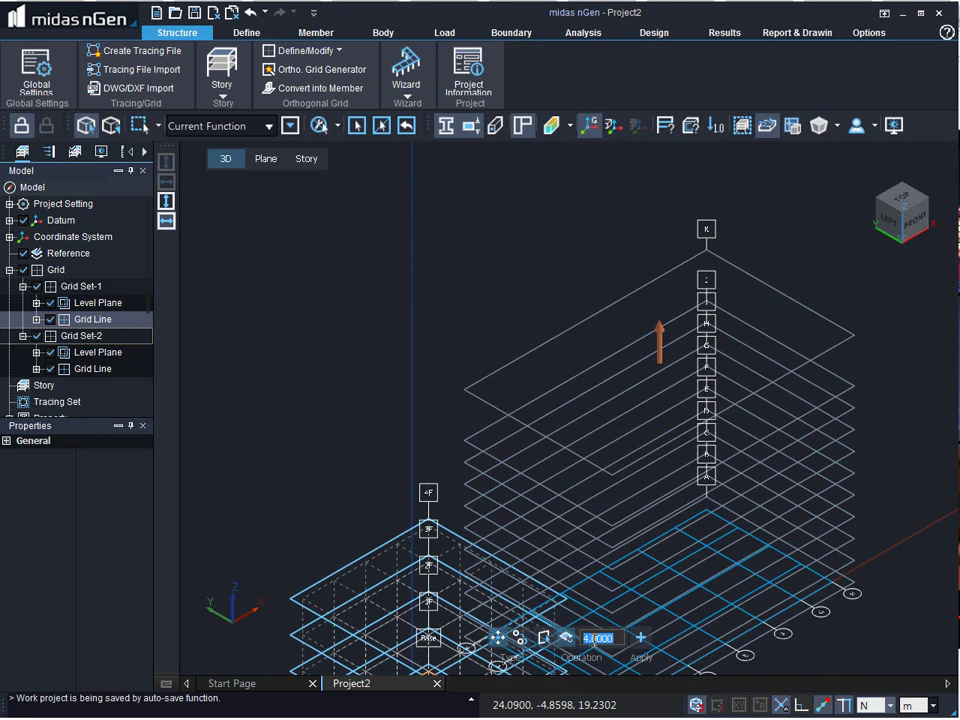
pyautogui.write('2')
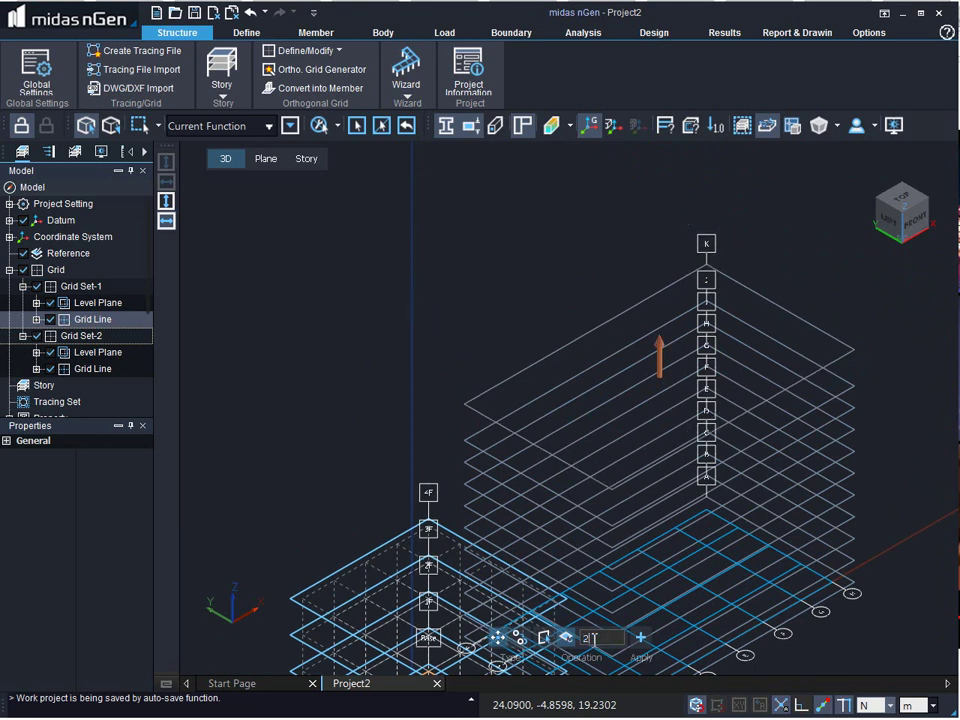
pyautogui.click(640, 640)
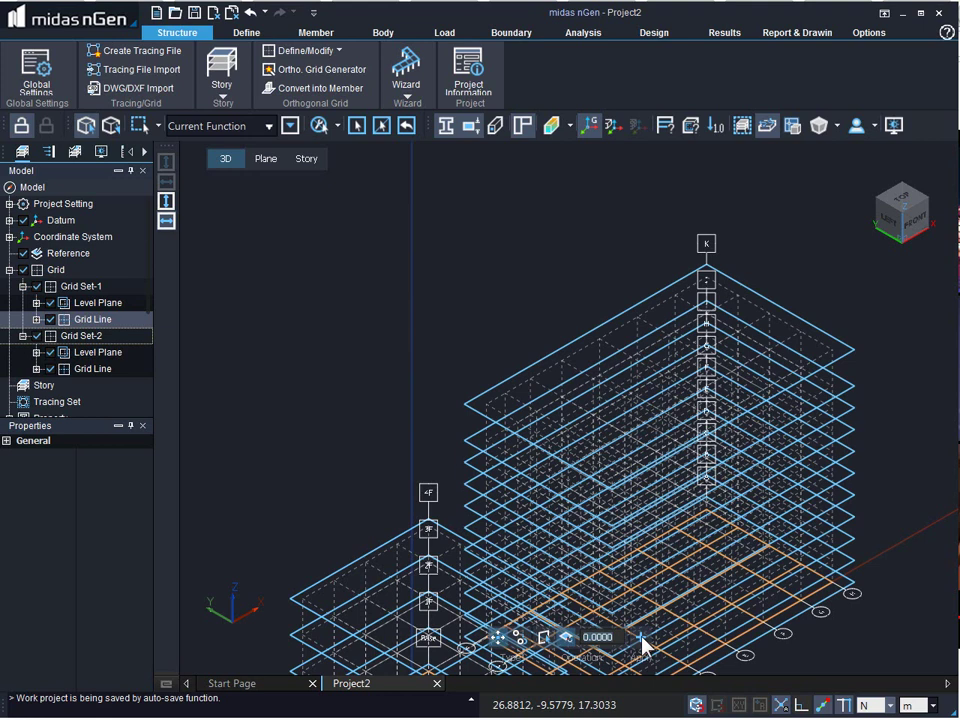
# Copy level plane K of the second grid set 4 m upward and finish modifying the grid
pyautogui.rightClick(874, 432)
pyautogui.click(870, 437)
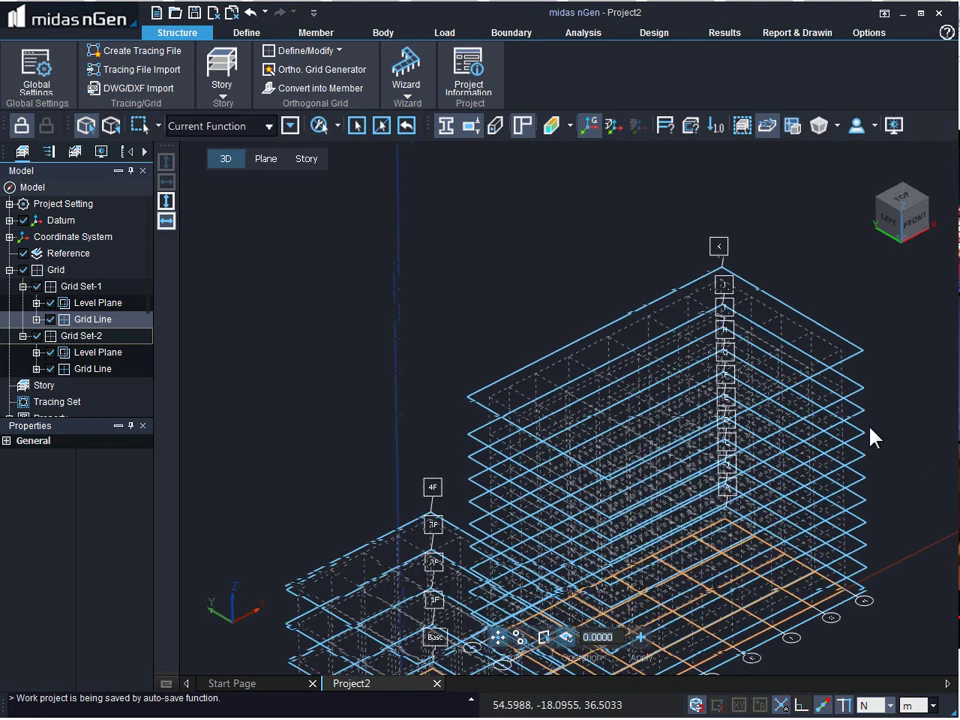
pyautogui.moveTo(894, 309); pyautogui.dragTo(776, 452, button='middle')
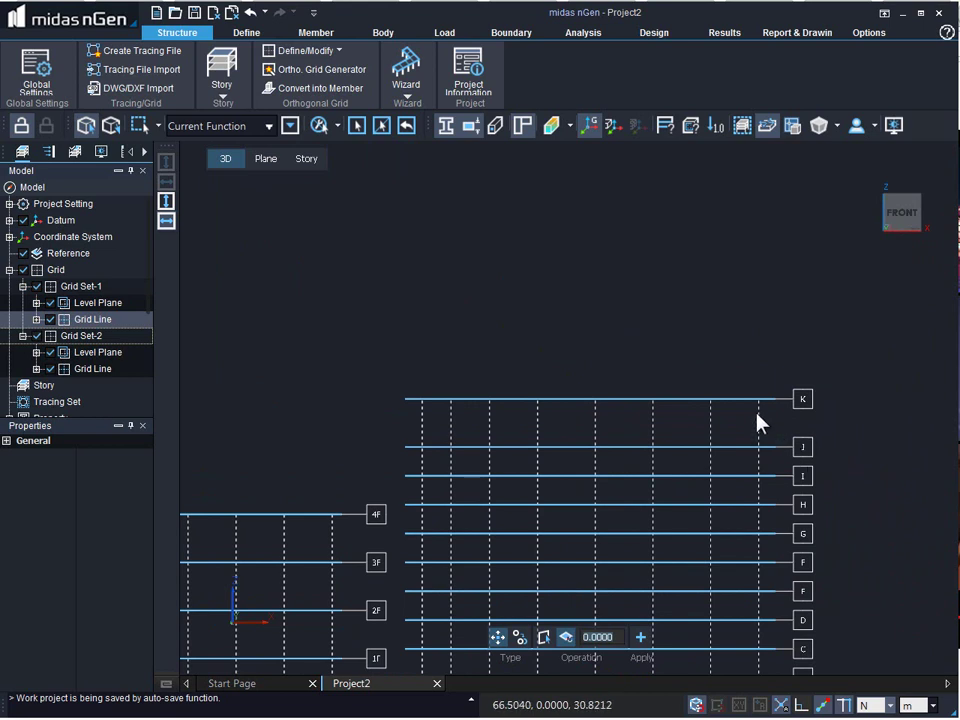
pyautogui.click(522, 638)
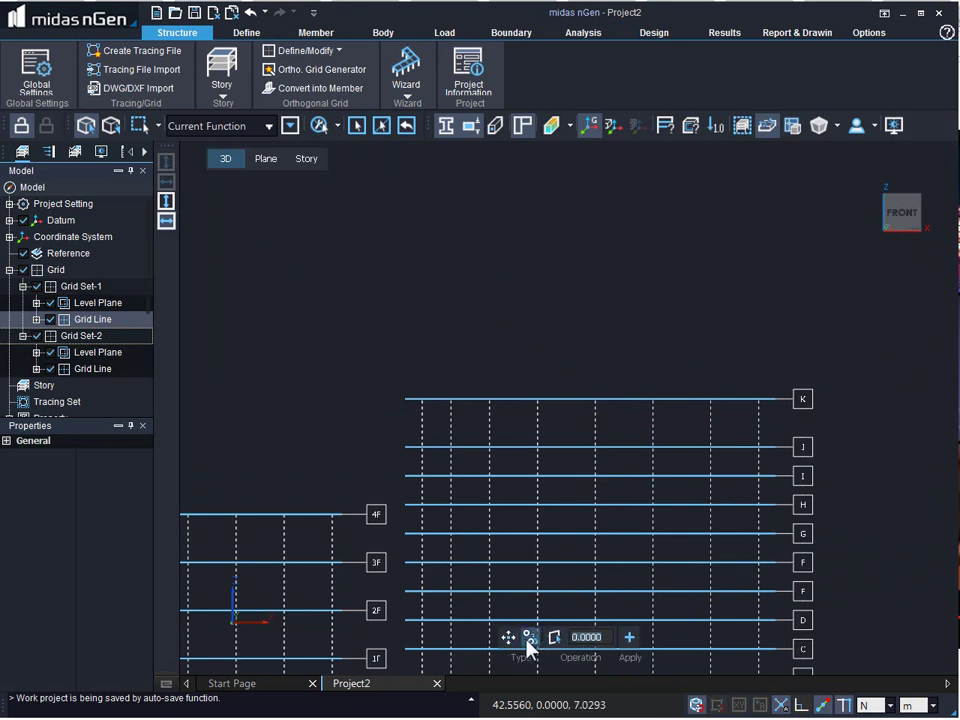
pyautogui.click(616, 401)
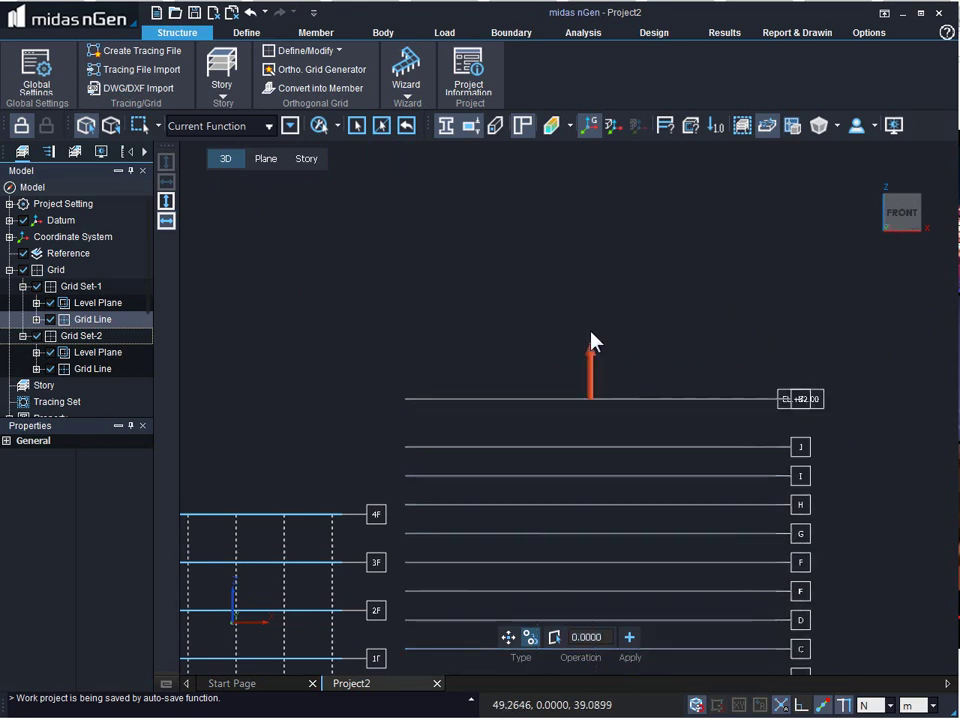
pyautogui.moveTo(594, 386); pyautogui.dragTo(593, 333)
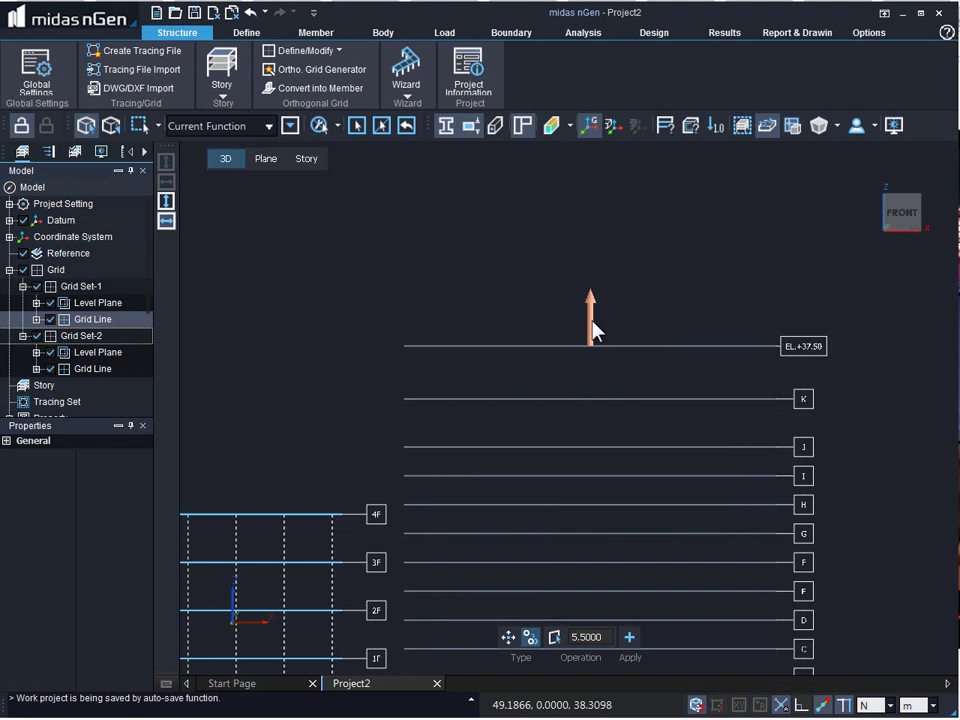
pyautogui.click(609, 638)
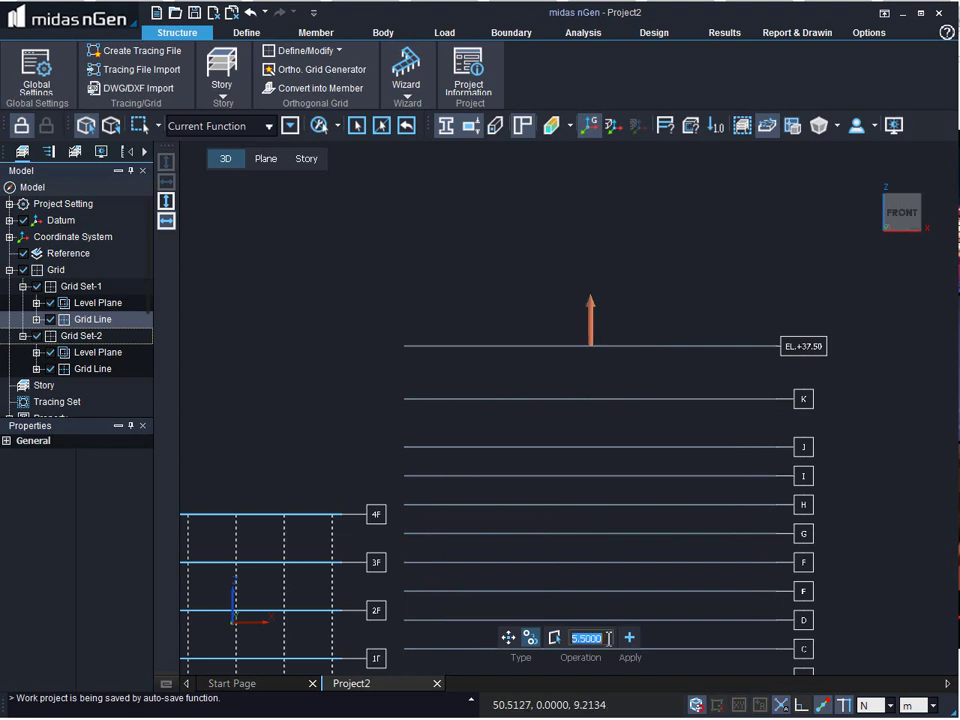
pyautogui.write('4')
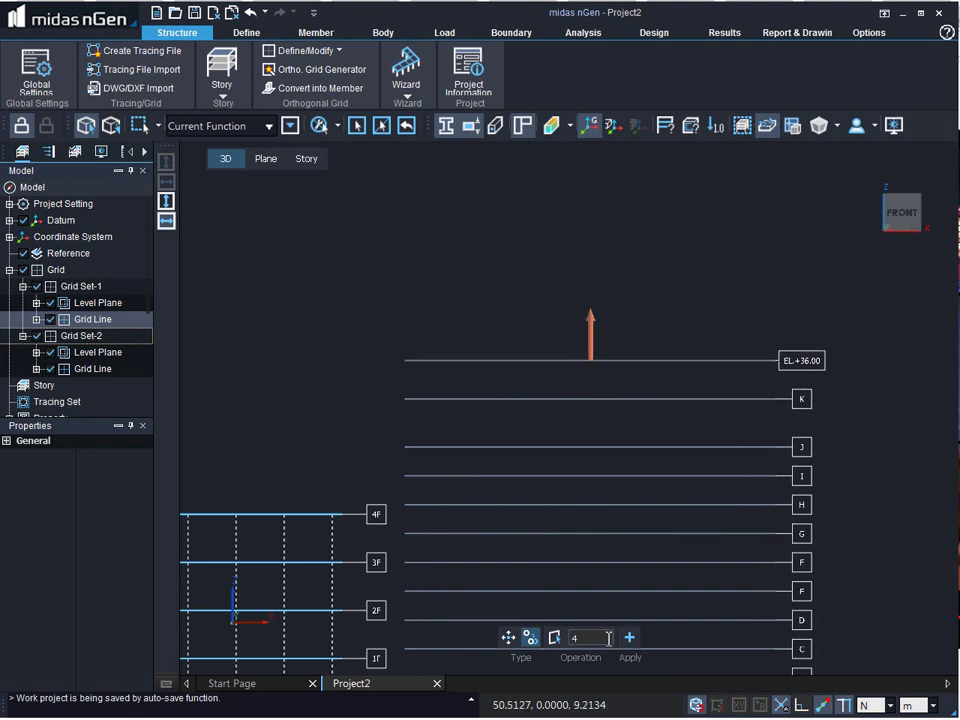
pyautogui.click(629, 638)
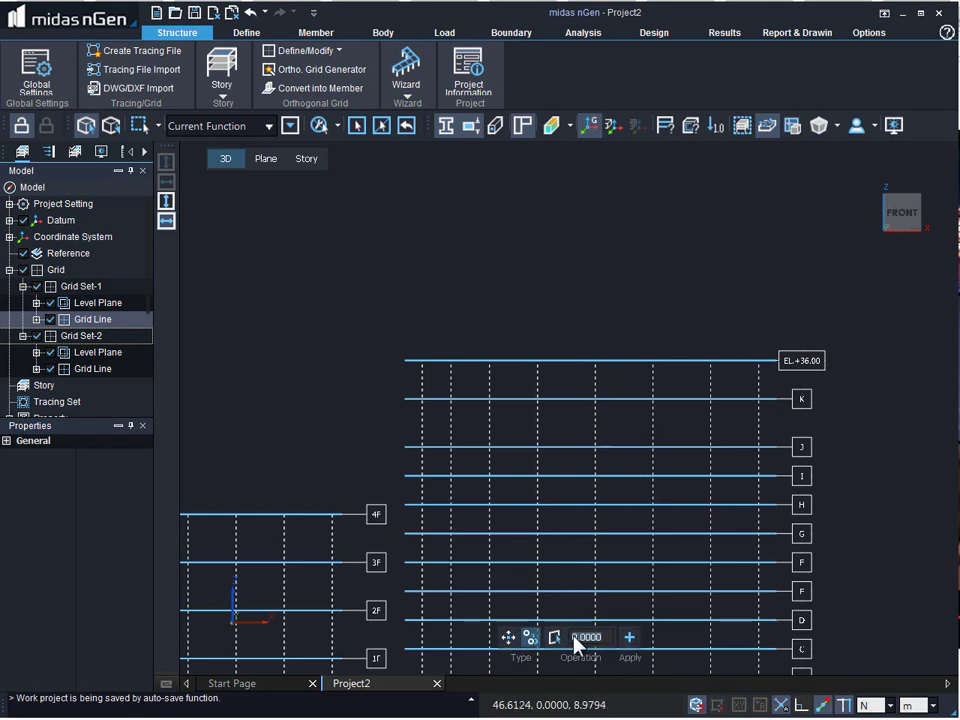
pyautogui.rightClick(628, 356)
pyautogui.click(564, 282)
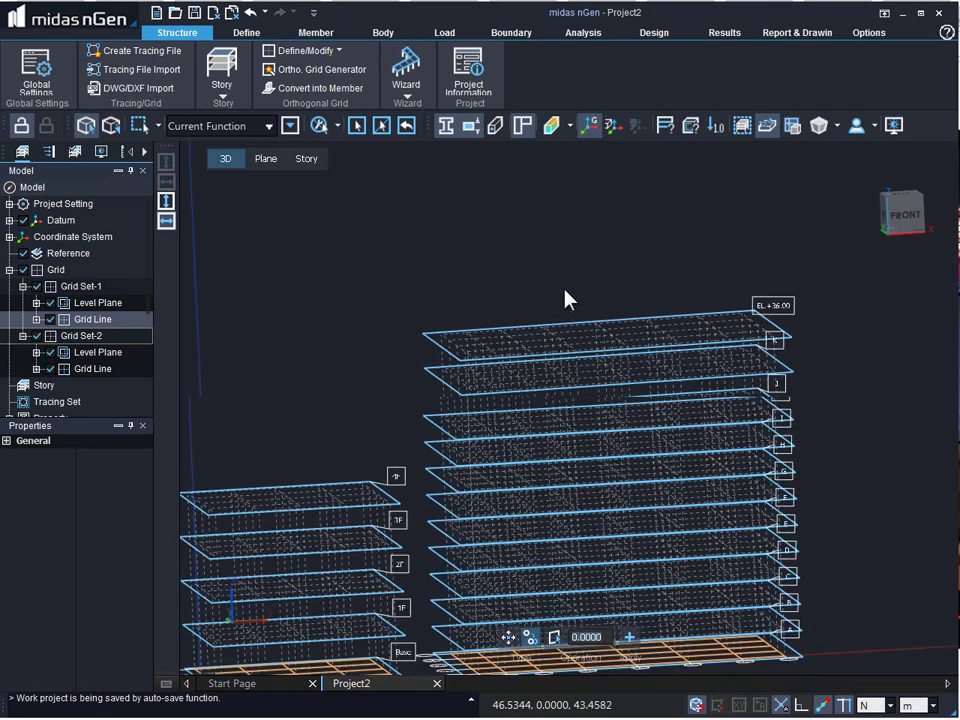
pyautogui.click(630, 638)
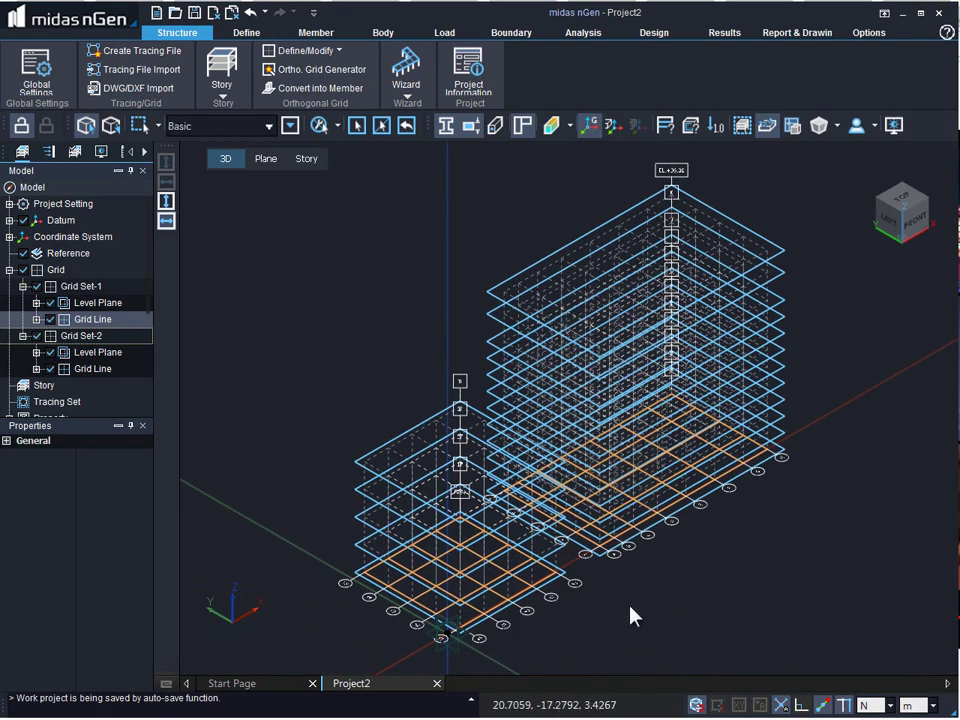